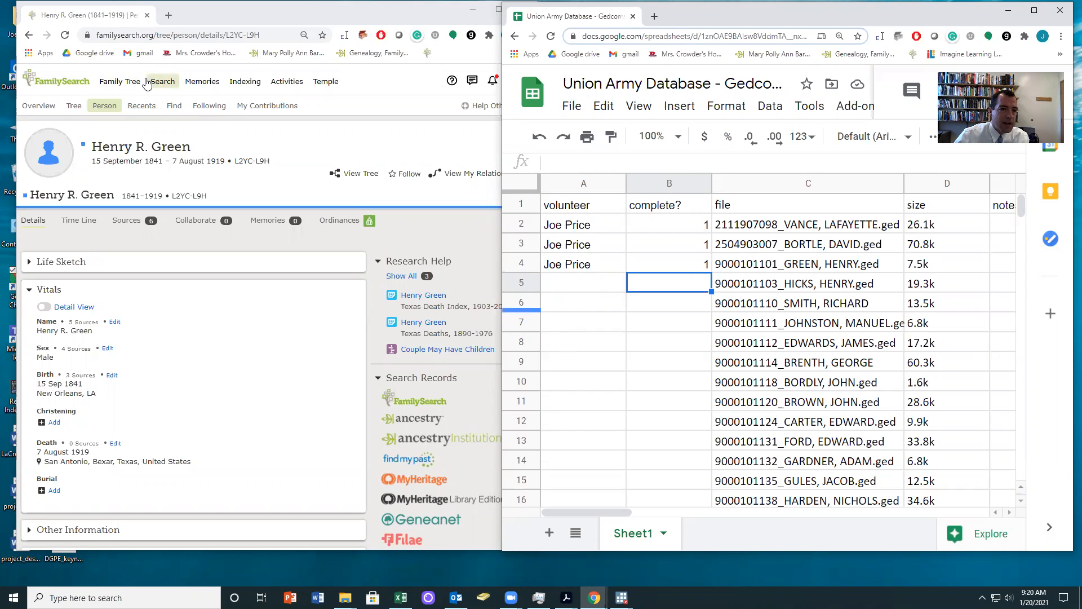
Open the GEDCOM tree upload page through FamilySearch's Genealogies search, using the option to submit a tree.
left_click(63, 86)
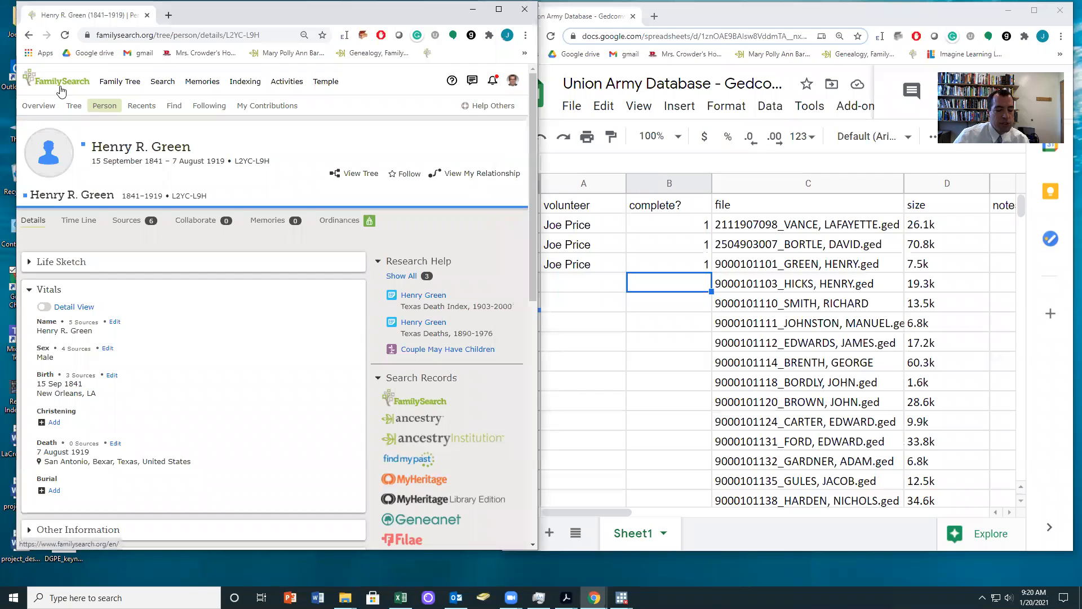
left_click(56, 83)
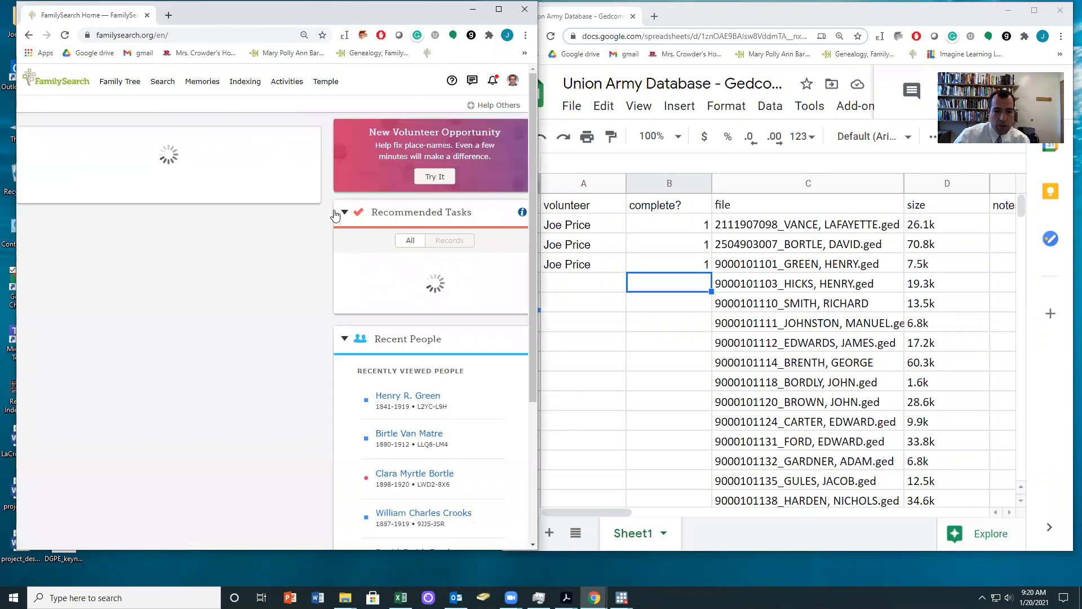
left_click(158, 83)
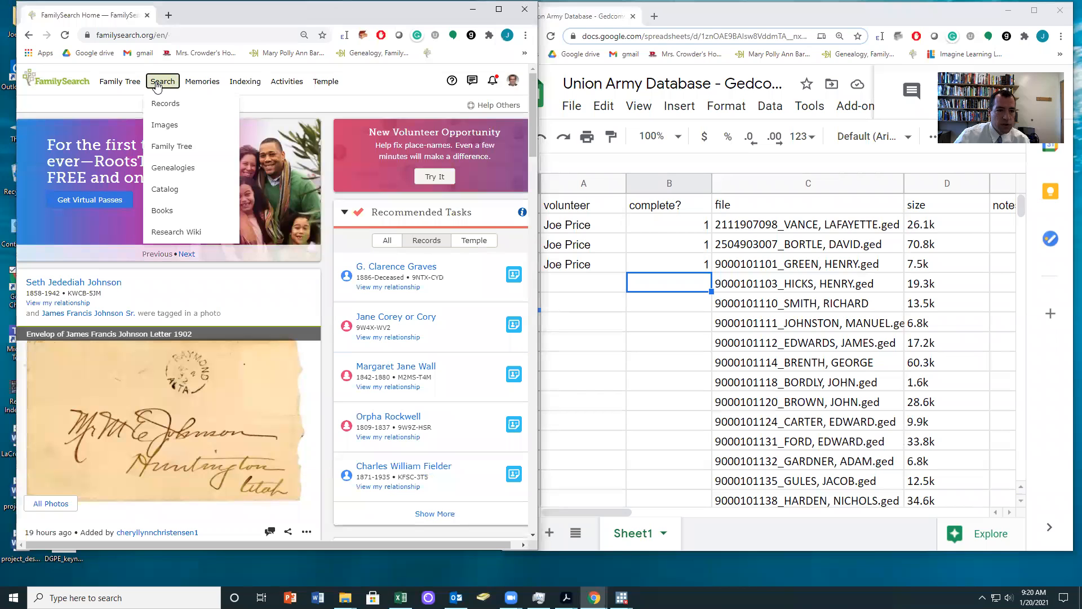
left_click(163, 170)
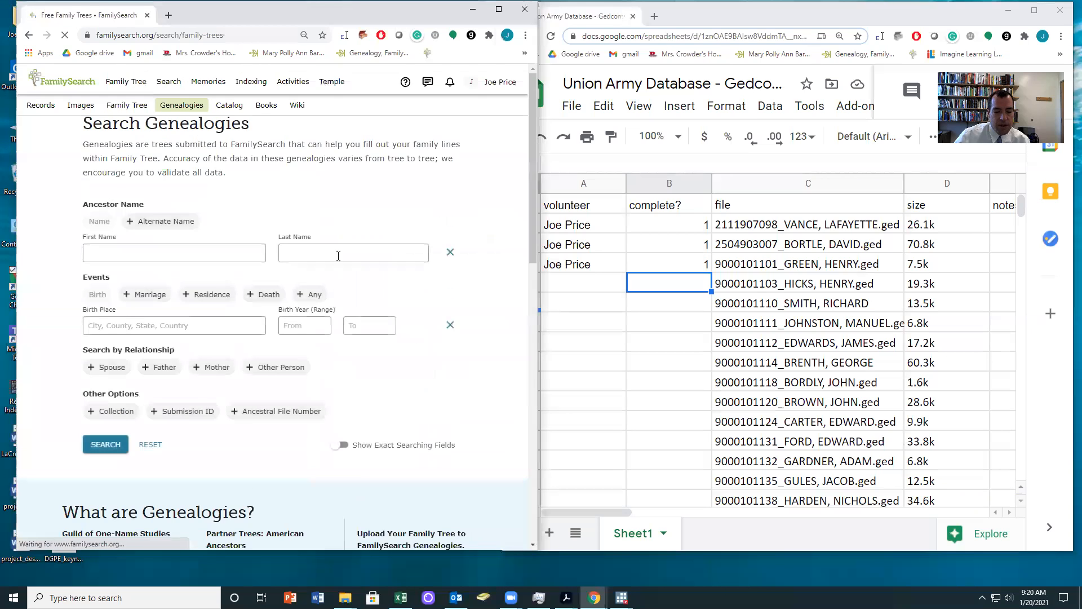
scroll(389, 361, "down", 5)
left_click(389, 360)
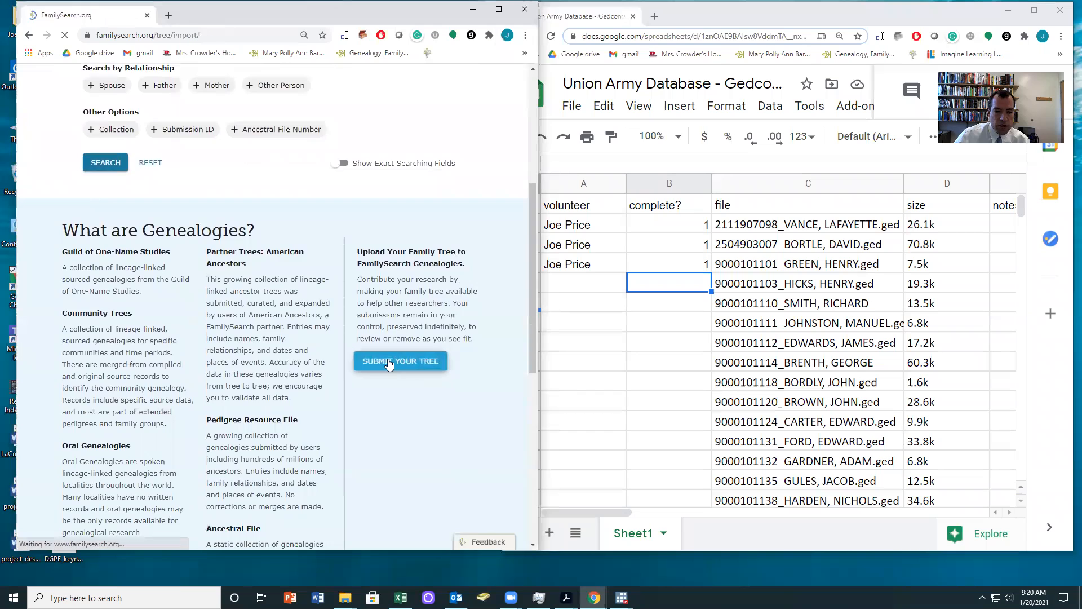
scroll(103, 338, "down", 1)
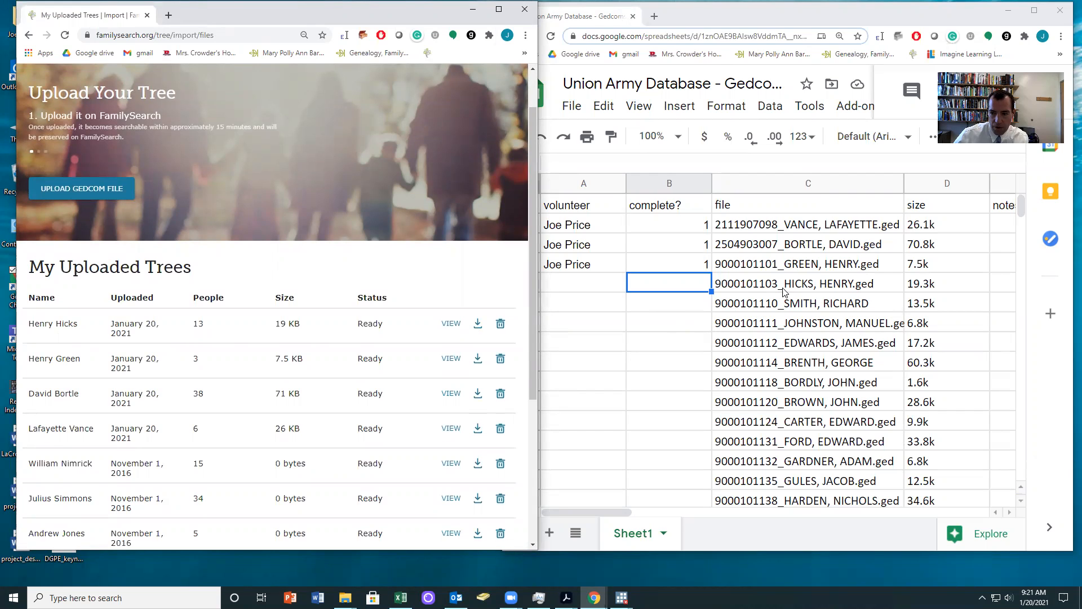
Upload the GEDCOM file listed in spreadsheet row 6, naming the tree with that soldier's first and last name.
left_click(68, 190)
left_click(169, 248)
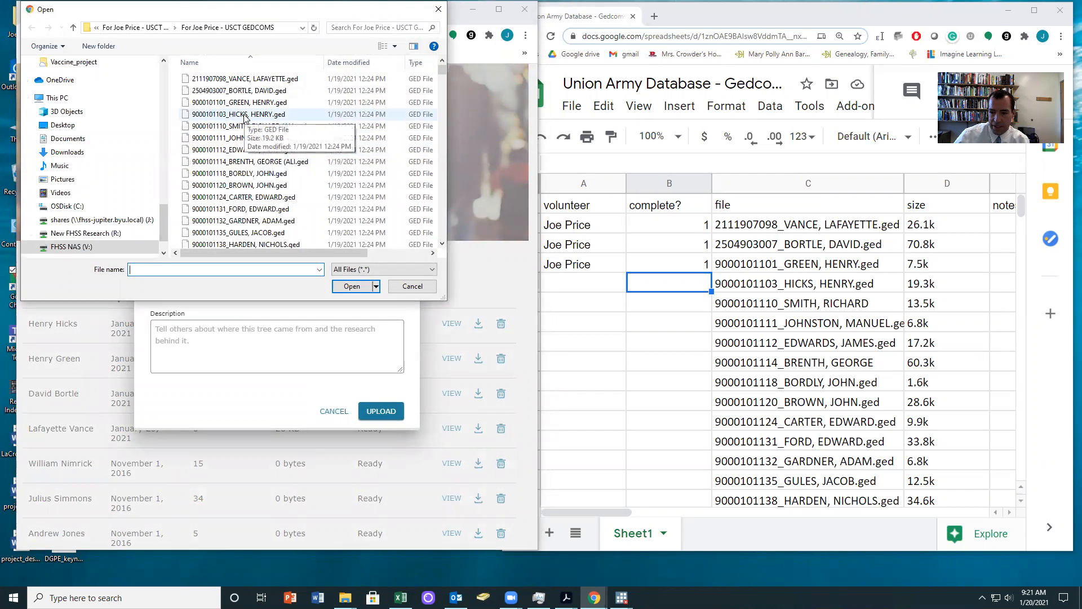
double_click(244, 126)
left_click(194, 288)
type("Richard Smith")
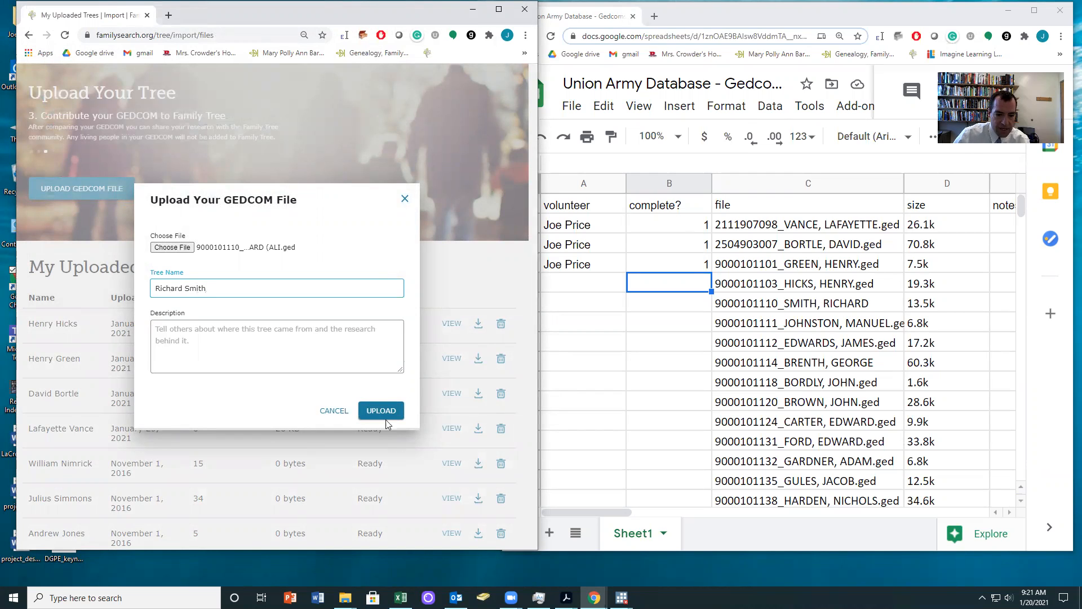
left_click(384, 416)
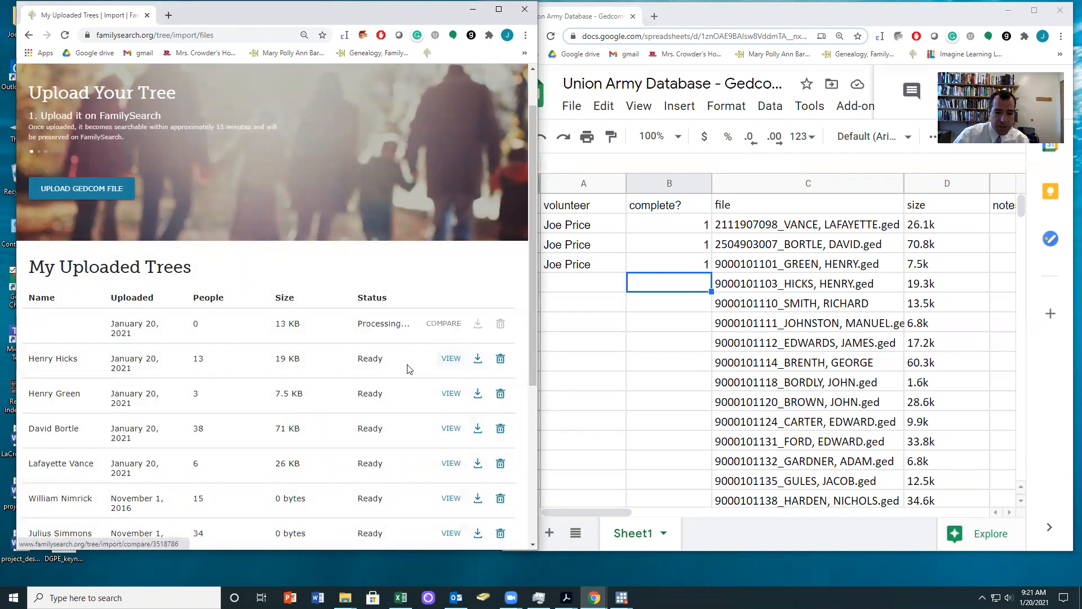
Open the comparison for the ready 19 KB tree and list only the people who can be added to Family Tree.
left_click(450, 360)
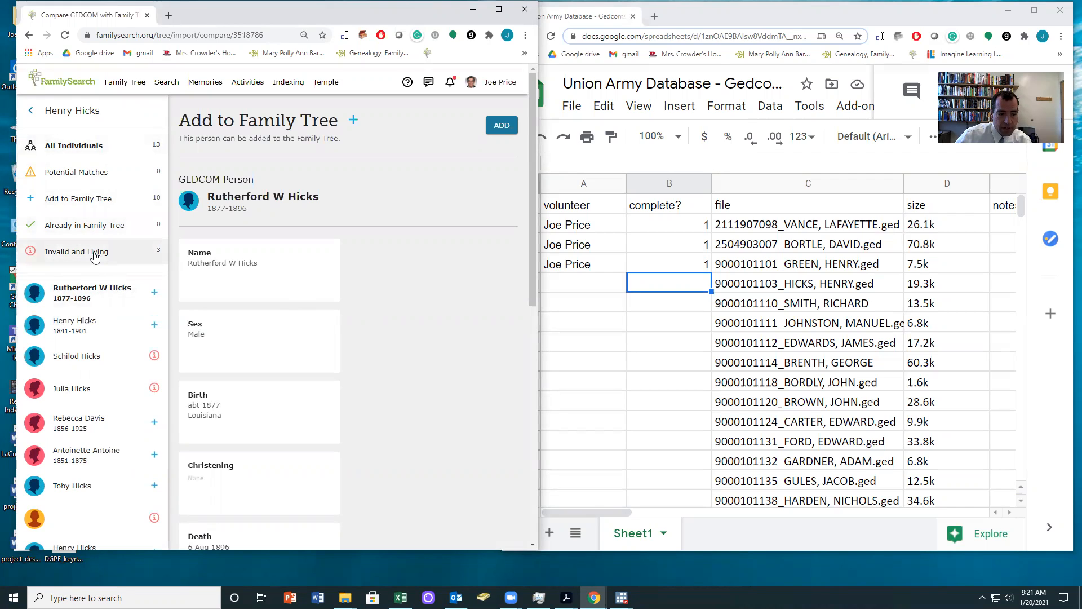
left_click(70, 202)
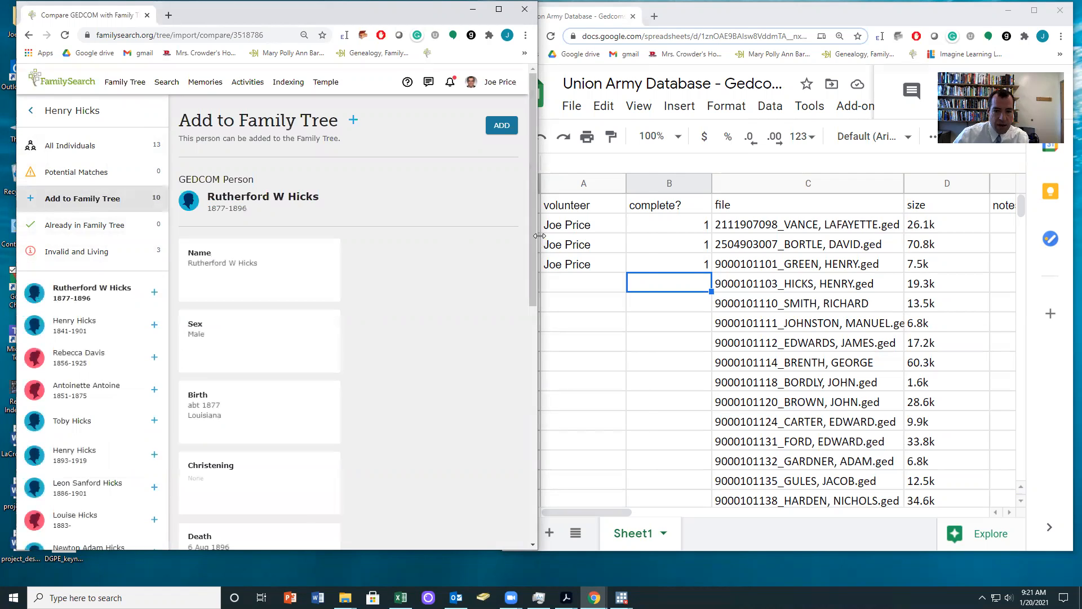
left_click_drag(539, 236, 643, 240)
Add the first two listed GEDCOM people to Family Tree, checking the first one's matched details.
left_click(606, 126)
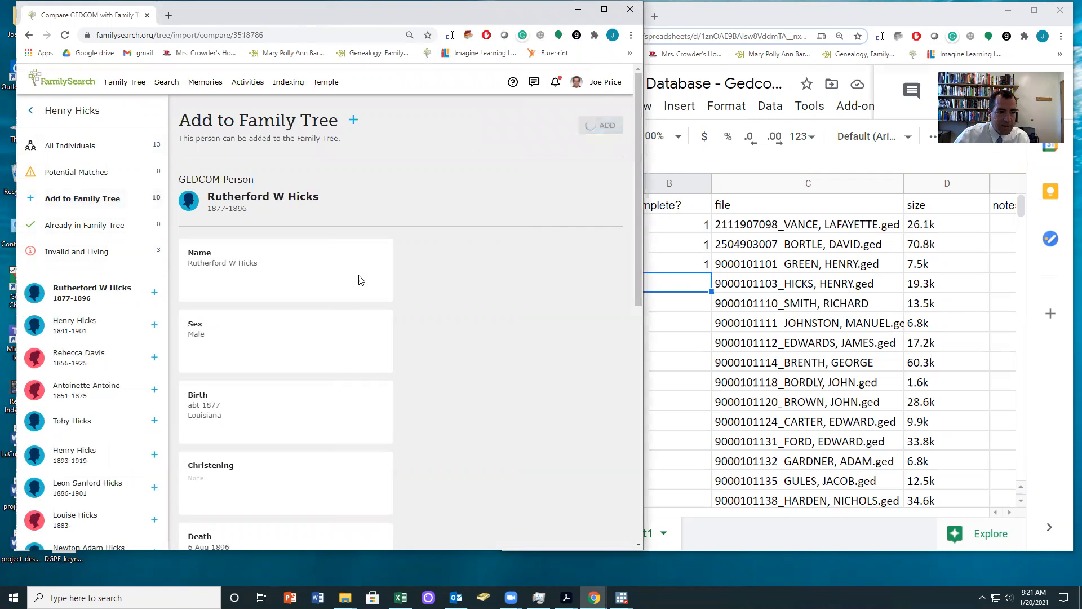
scroll(426, 367, "down", 9)
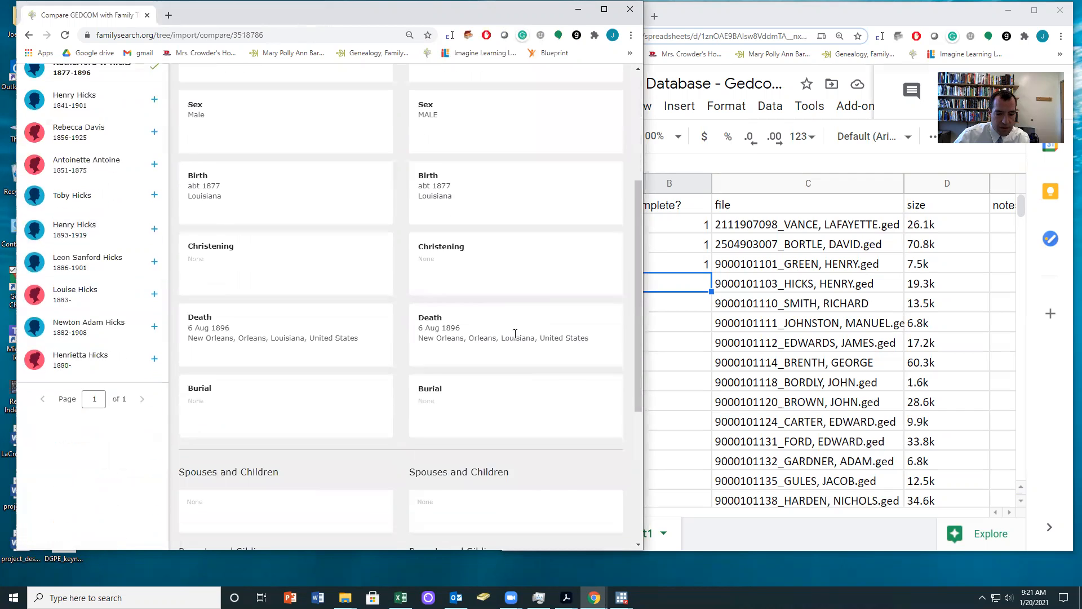
scroll(511, 367, "up", 10)
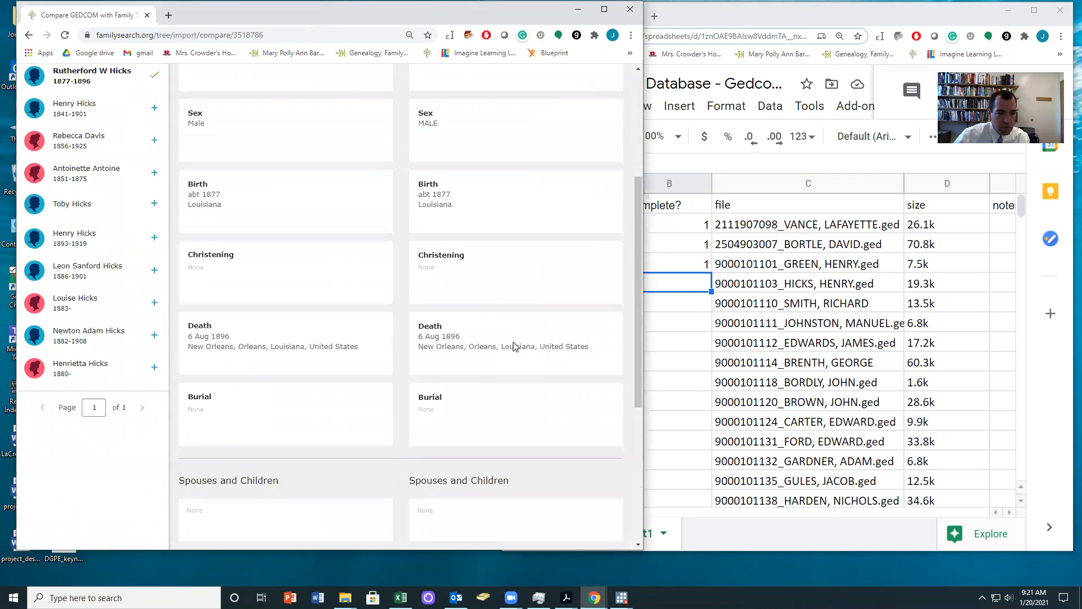
left_click(78, 325)
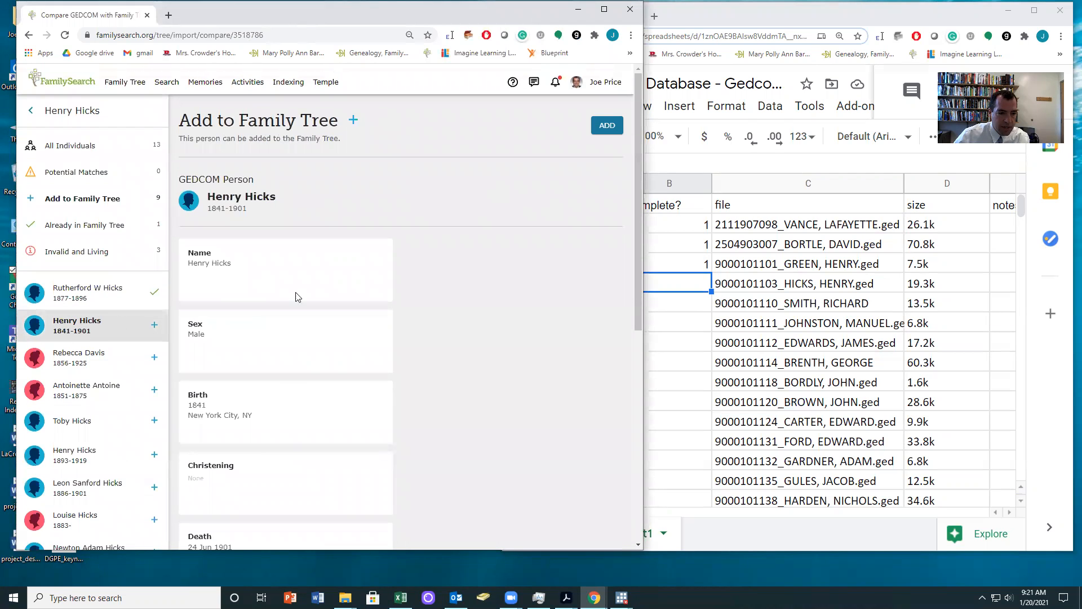
left_click(609, 129)
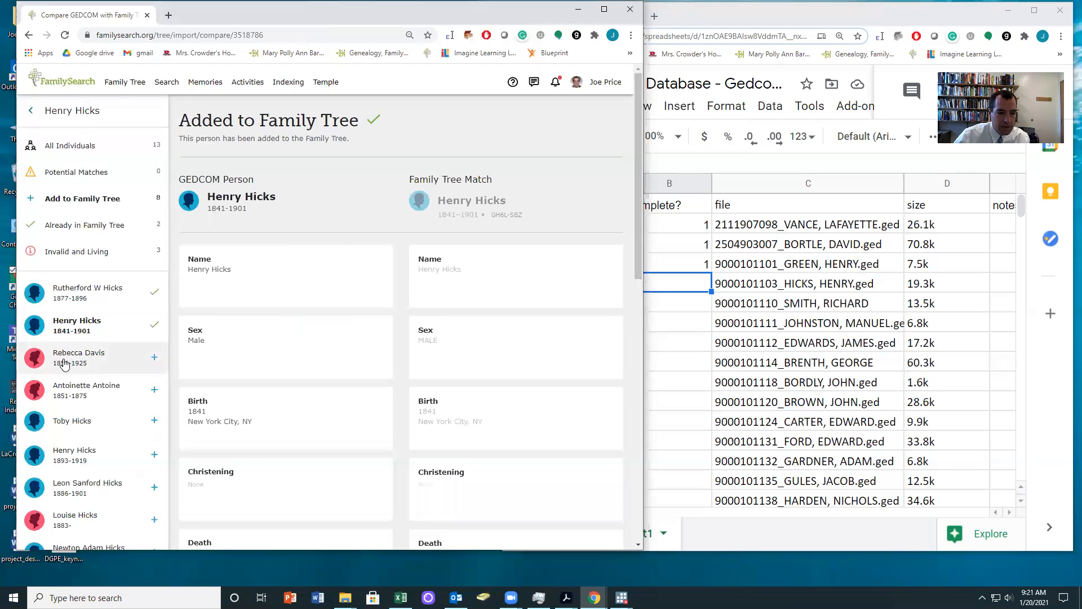
Add the third through sixth listed GEDCOM people to Family Tree.
left_click(65, 361)
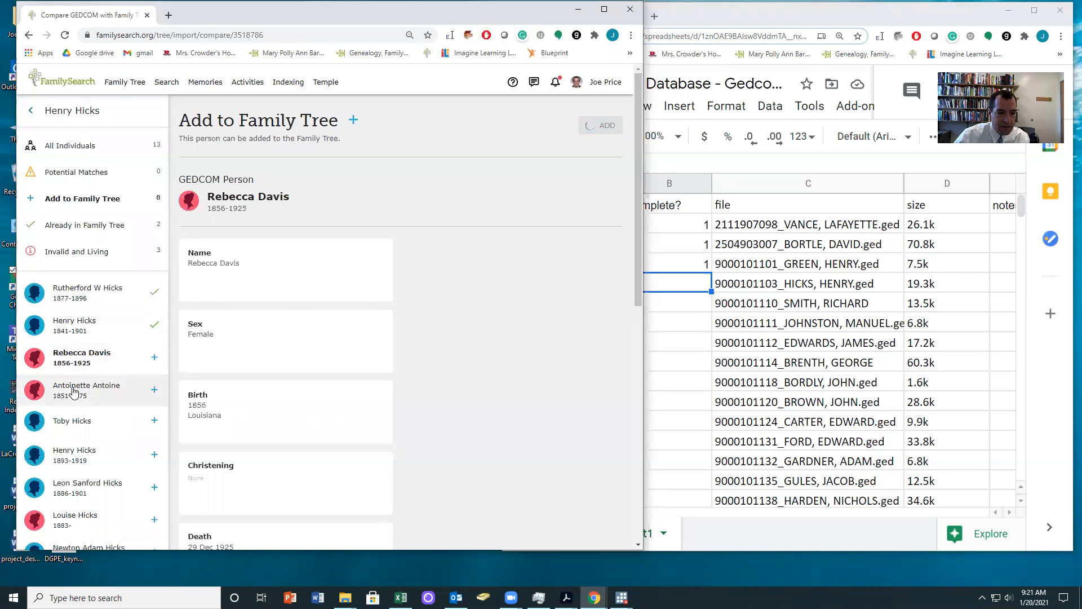
left_click(106, 398)
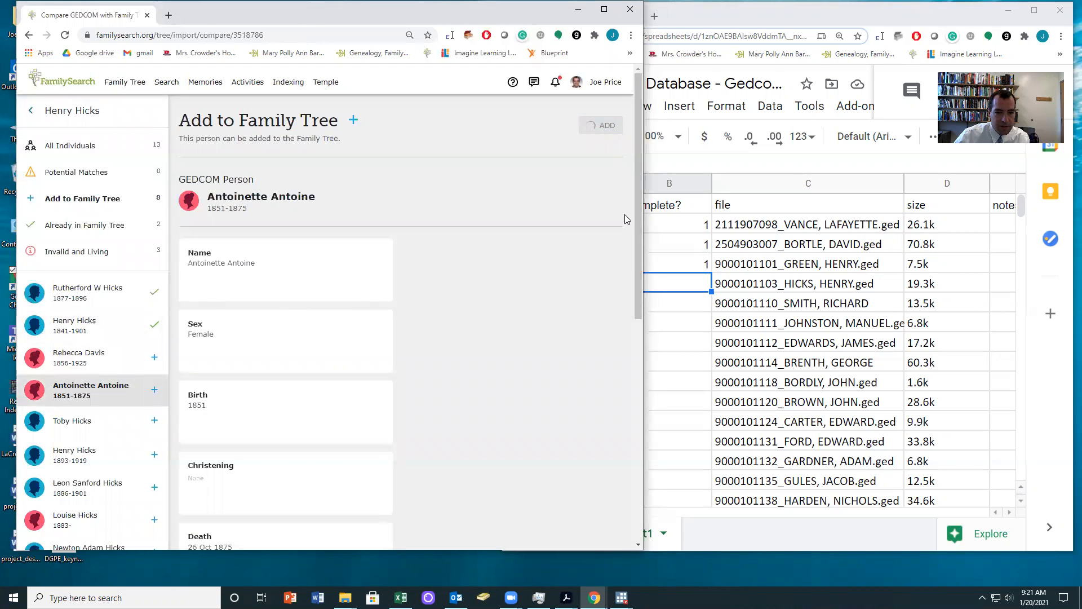
left_click(57, 428)
left_click(600, 125)
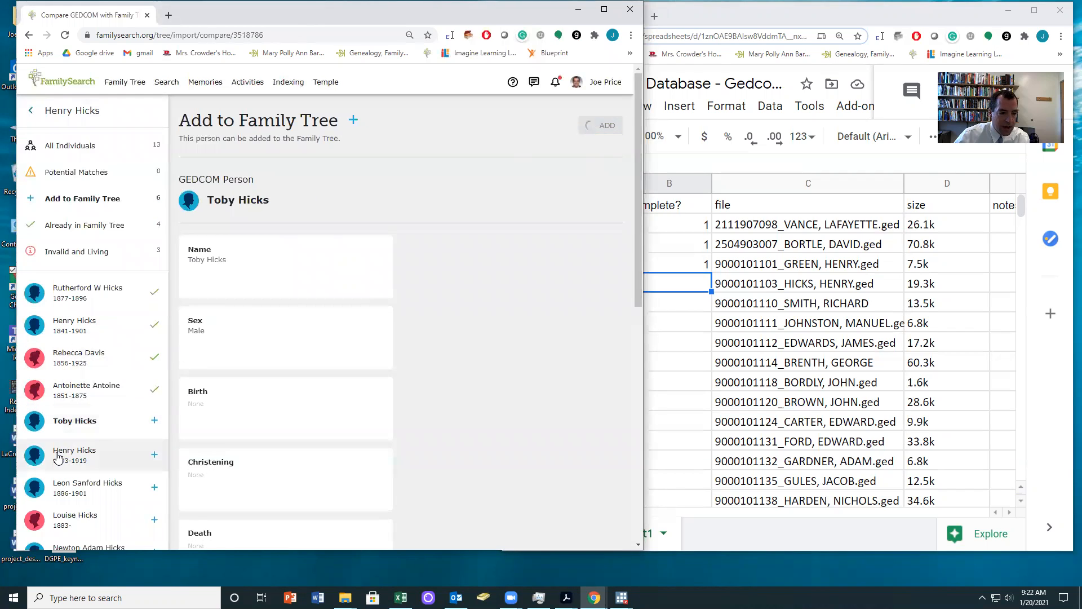
left_click(73, 453)
left_click(600, 125)
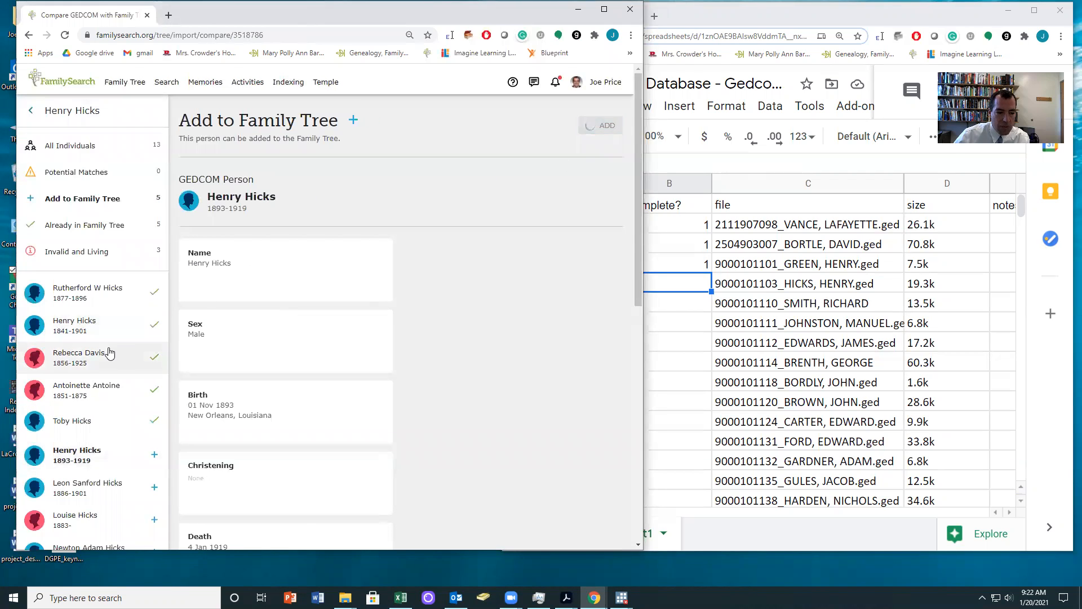
Add the seventh and eighth listed GEDCOM people to Family Tree.
scroll(90, 358, "down", 2)
left_click(90, 374)
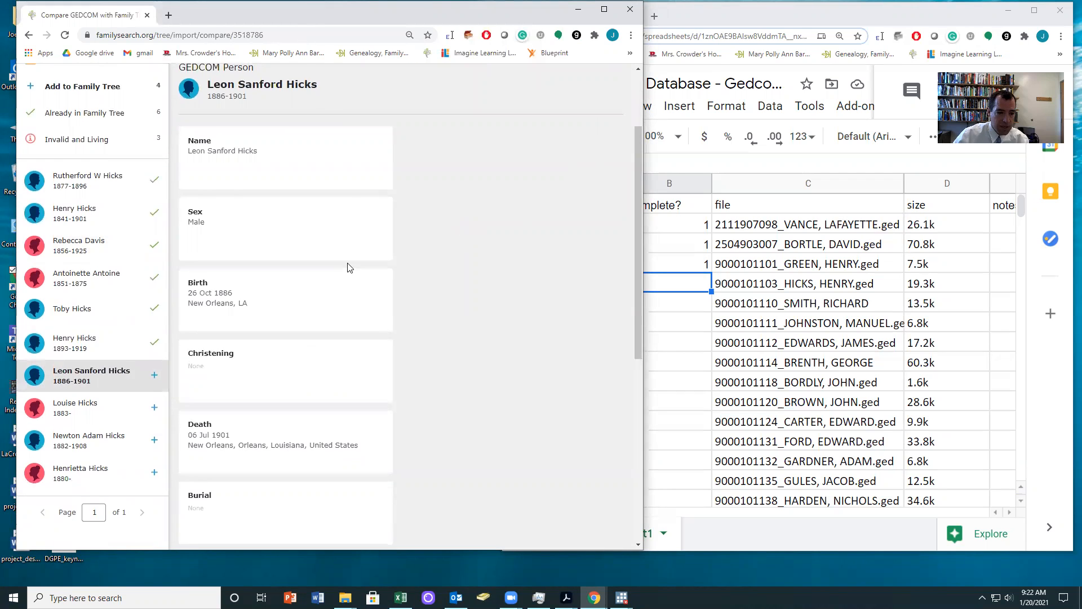
scroll(394, 254, "up", 3)
left_click(600, 126)
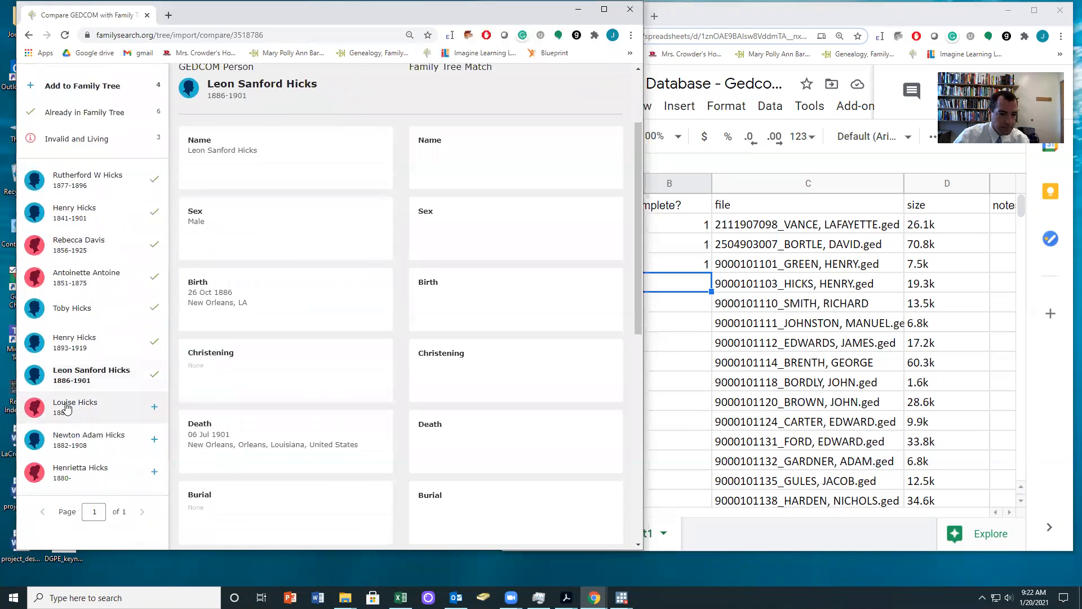
left_click(601, 125)
Add the last two listed GEDCOM people to Family Tree.
scroll(141, 347, "down", 3)
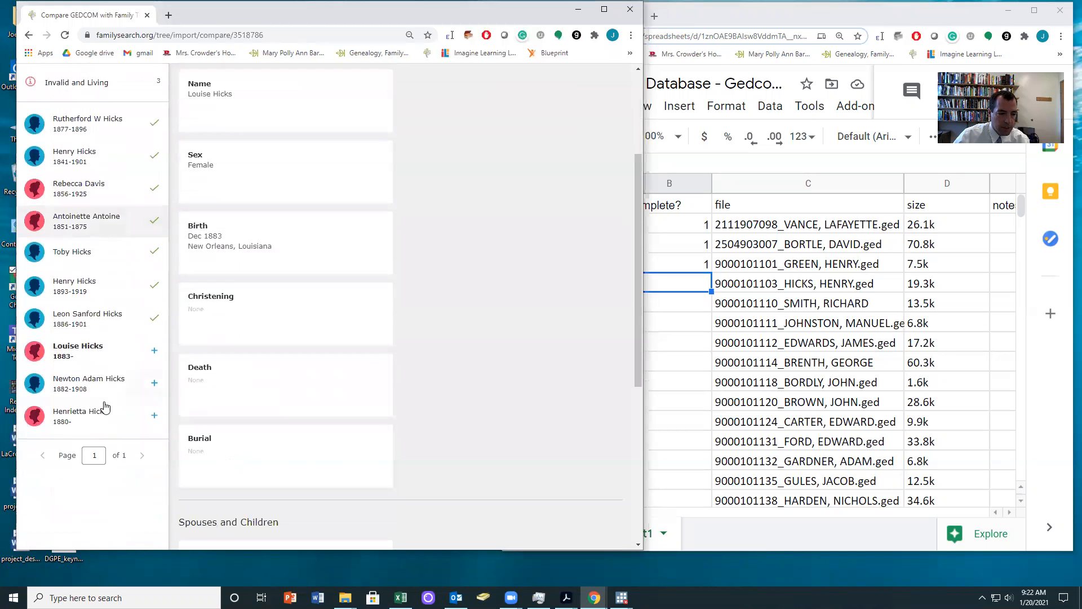
scroll(630, 163, "up", 3)
left_click(604, 74)
scroll(102, 395, "down", 3)
left_click(84, 417)
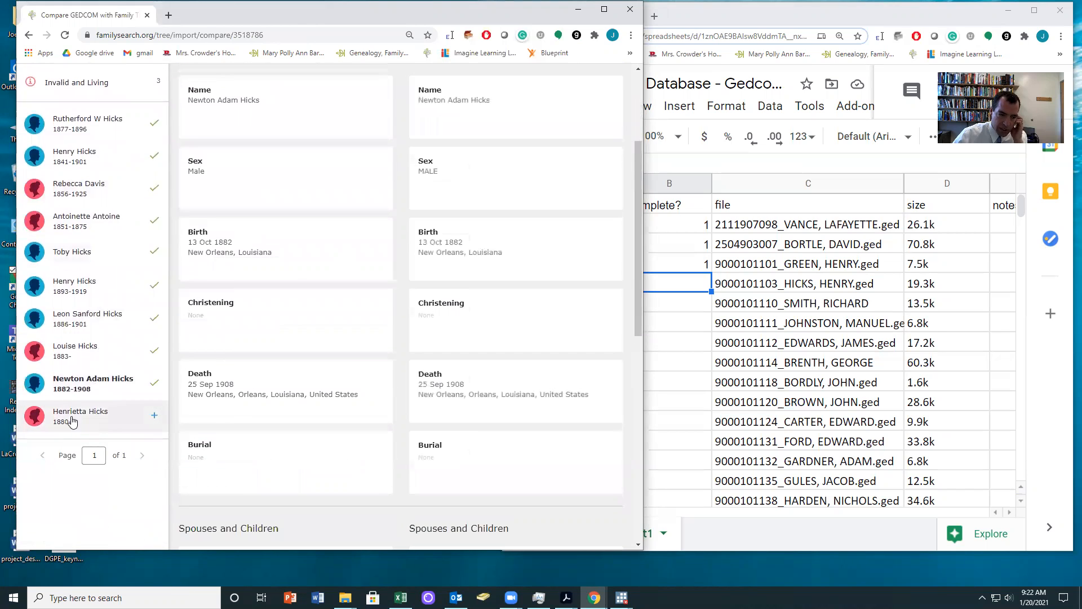
scroll(587, 225, "up", 2)
left_click(606, 75)
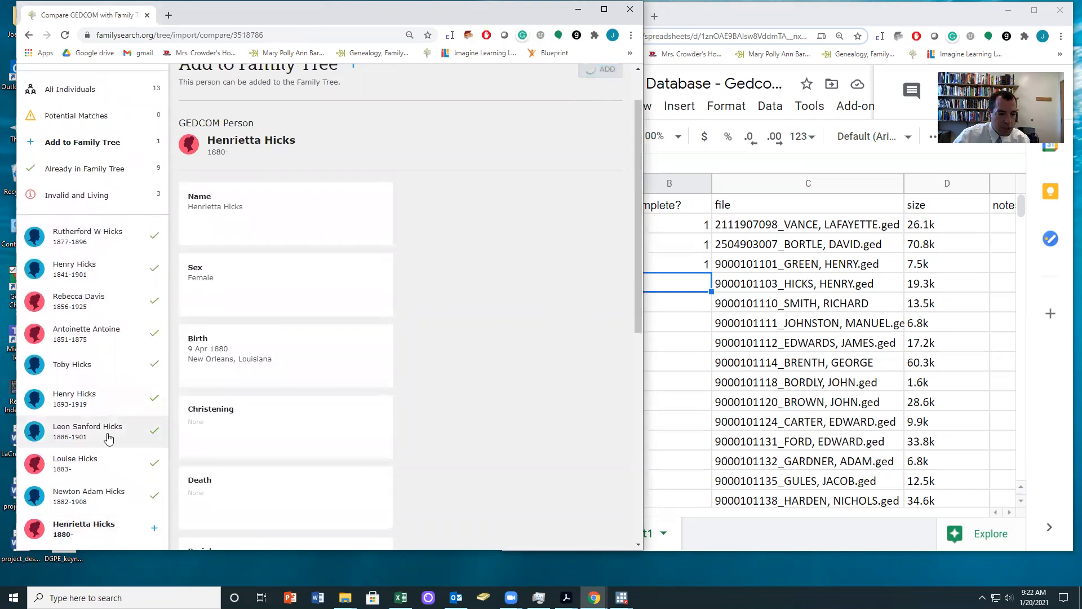
scroll(108, 435, "down", 2)
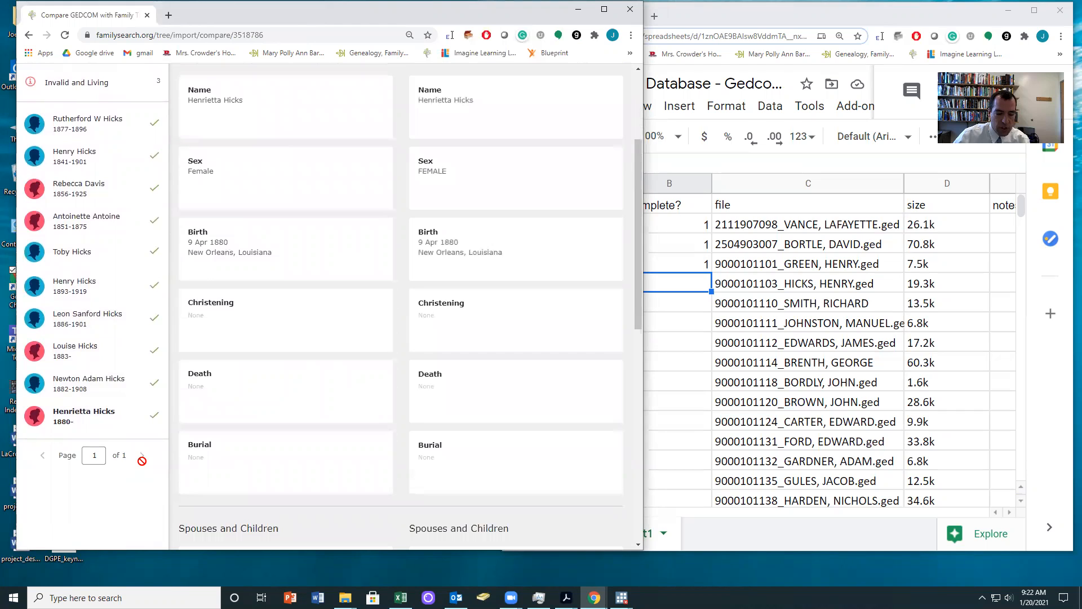
Examine the invalid and living people in the tree, checking which details the first one has.
scroll(142, 463, "up", 3)
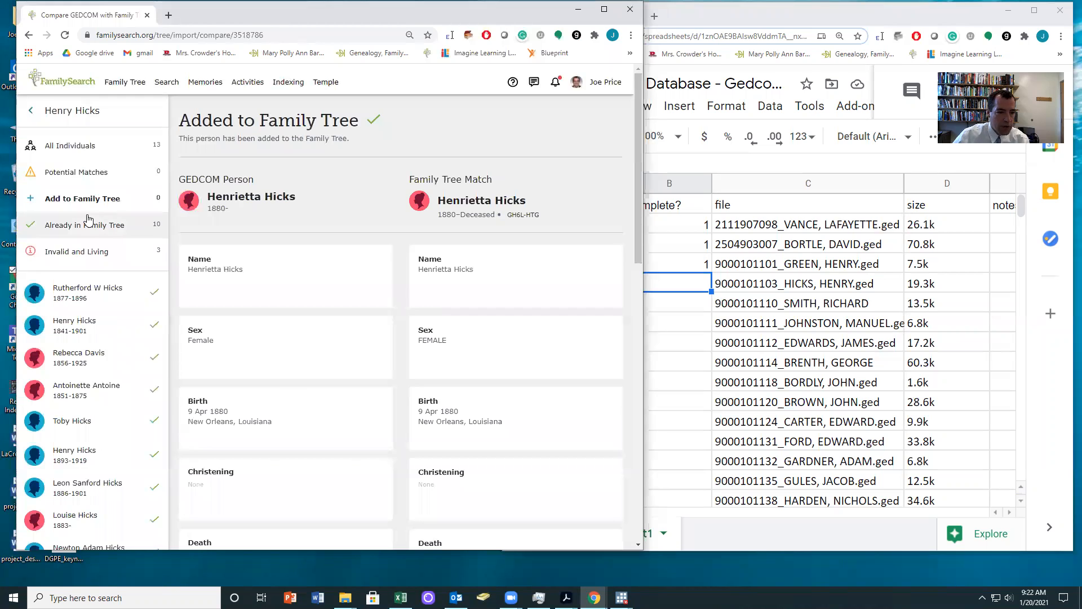
left_click(85, 251)
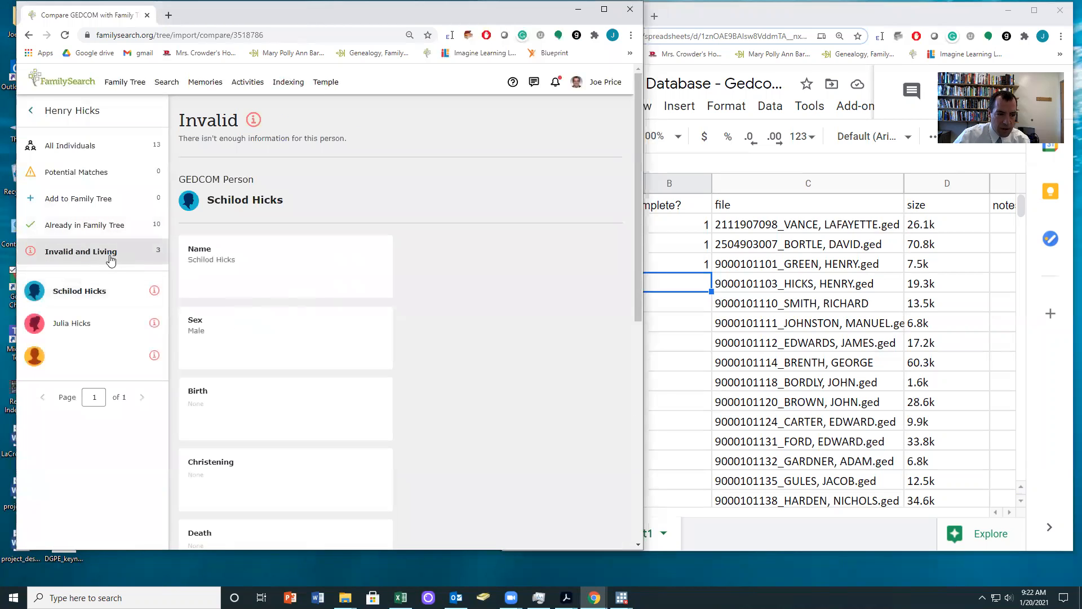
scroll(367, 372, "down", 3)
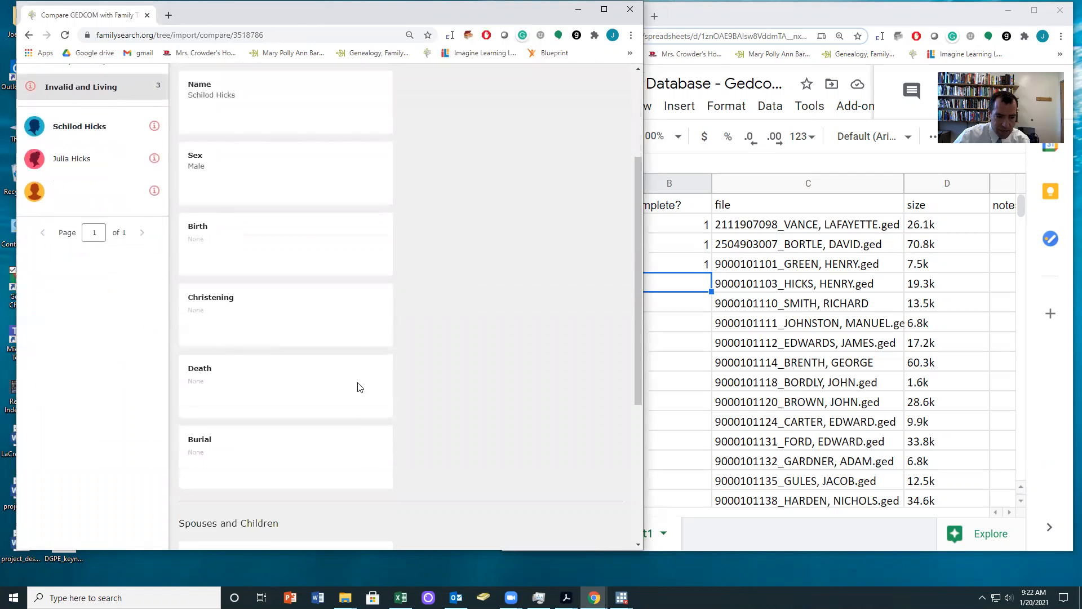
scroll(358, 428, "up", 3)
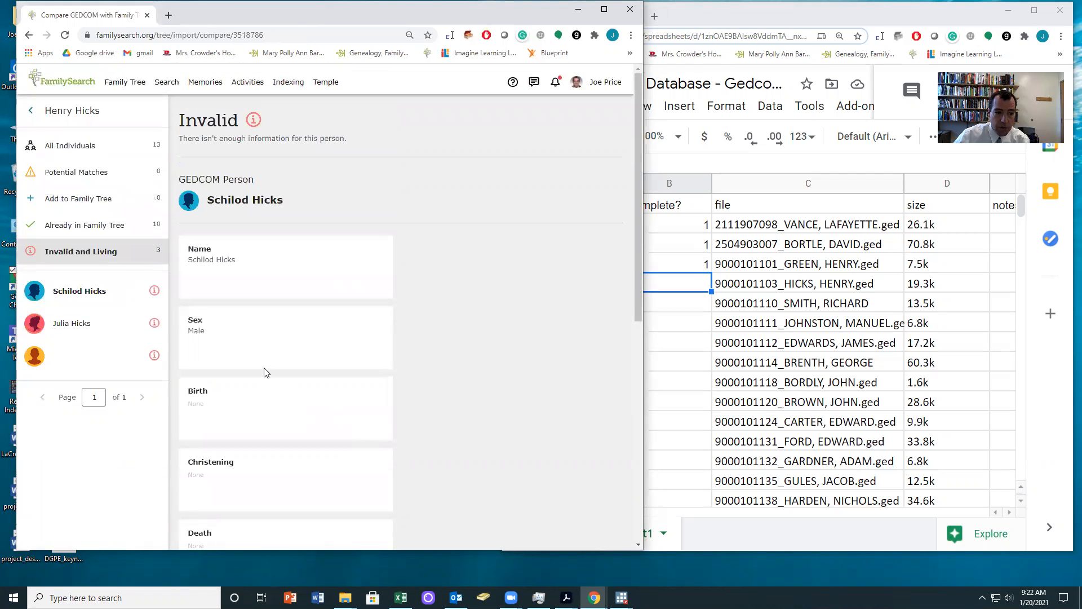
List the people already in Family Tree and open the Family Tree profile matched to the first one.
left_click(85, 225)
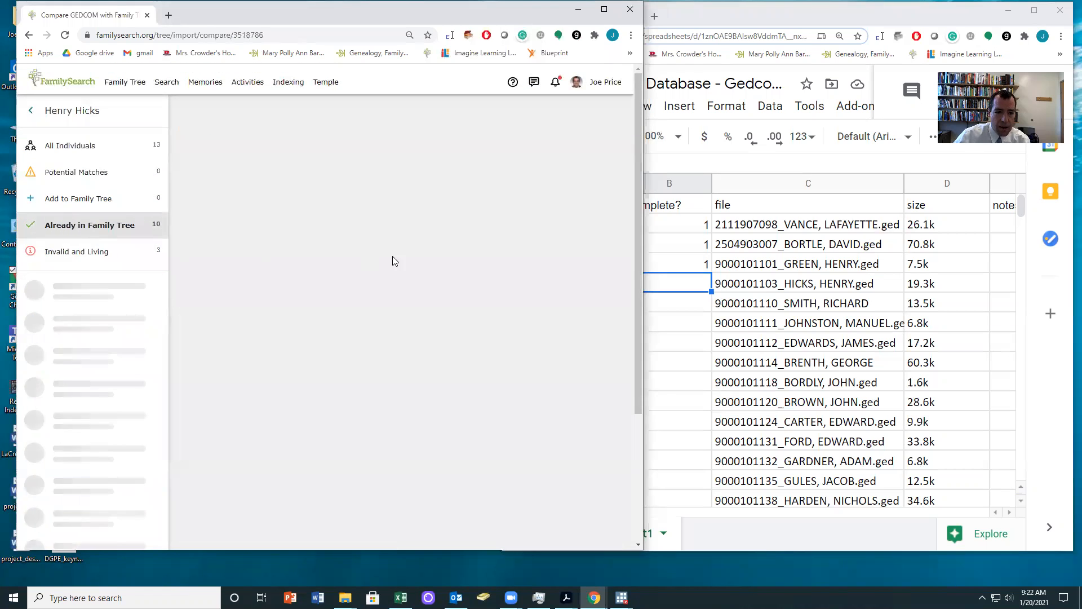
scroll(564, 307, "down", 3)
scroll(550, 306, "up", 3)
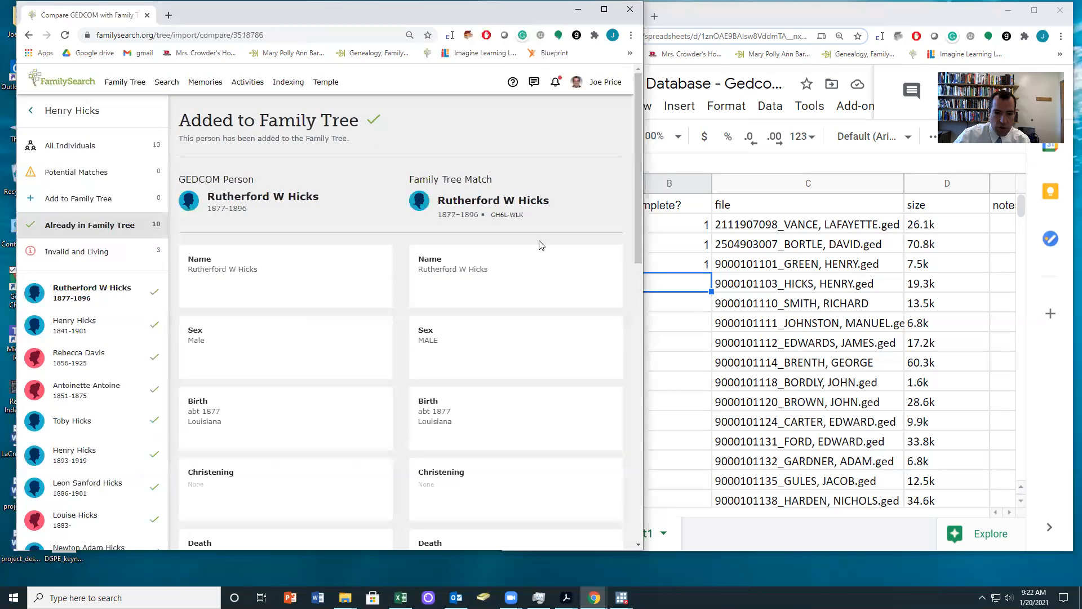
left_click(464, 200)
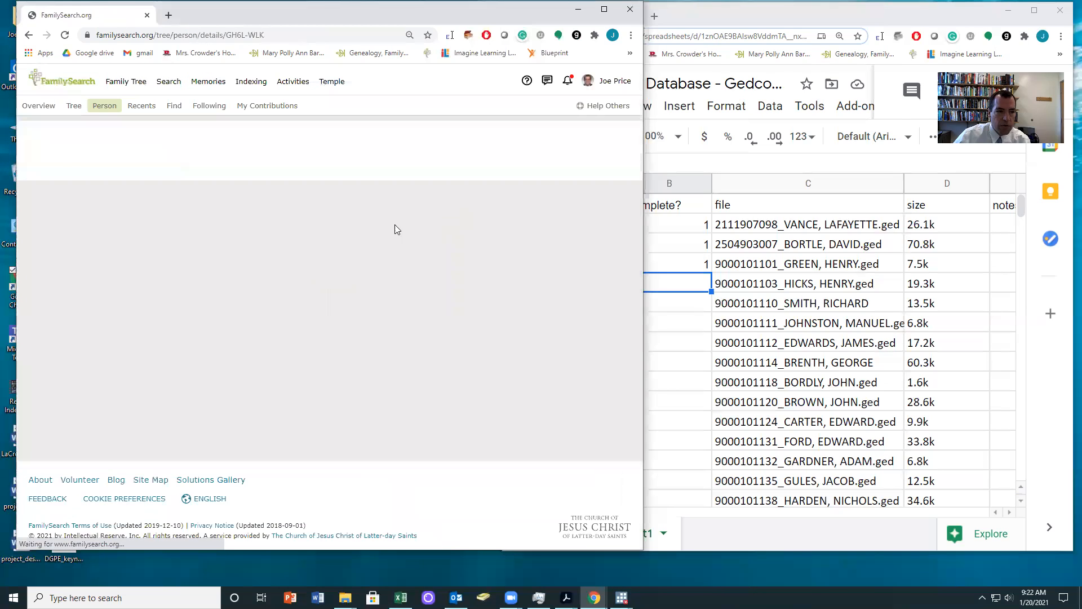
Look over the profile's details and open its 1880 United States Census record hint.
scroll(304, 313, "down", 3)
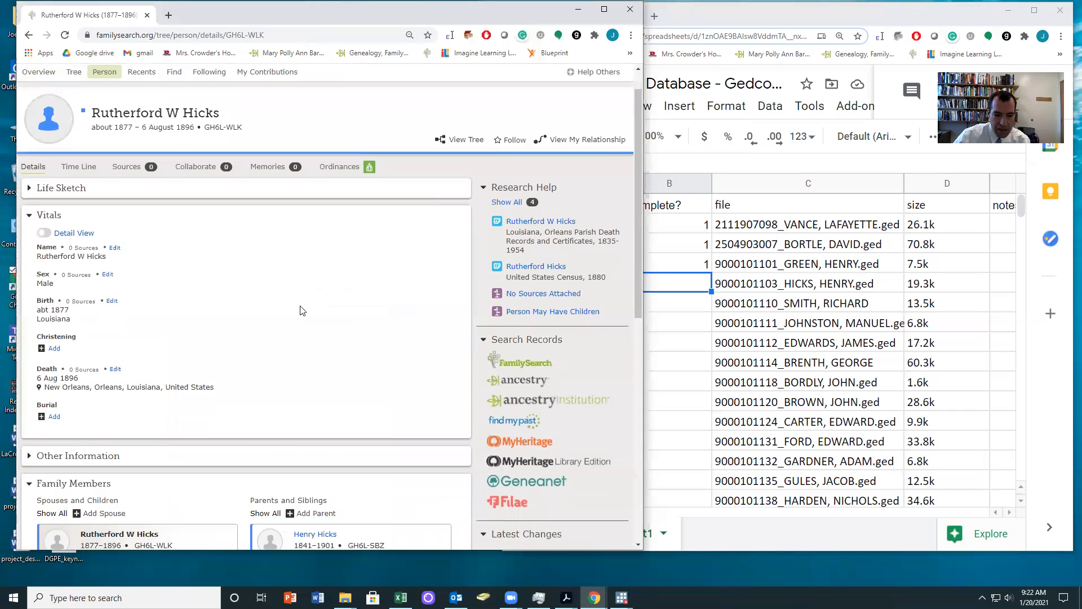
scroll(310, 327, "up", 1)
left_click(537, 203)
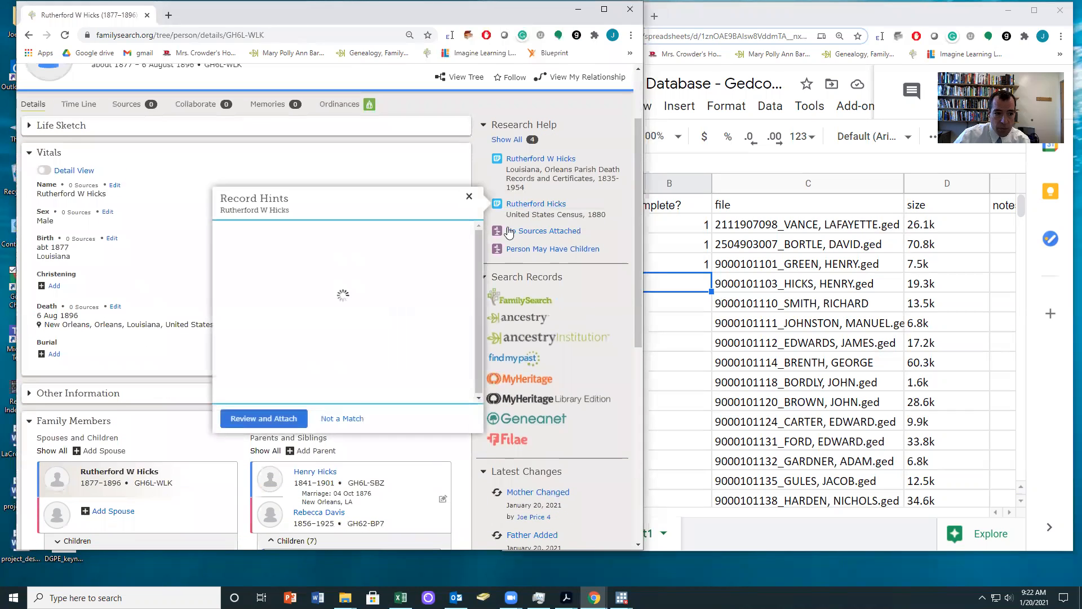
Review the household in the 1880 census record hint, close the hint, and look over the profile's parents and siblings.
scroll(341, 327, "down", 8)
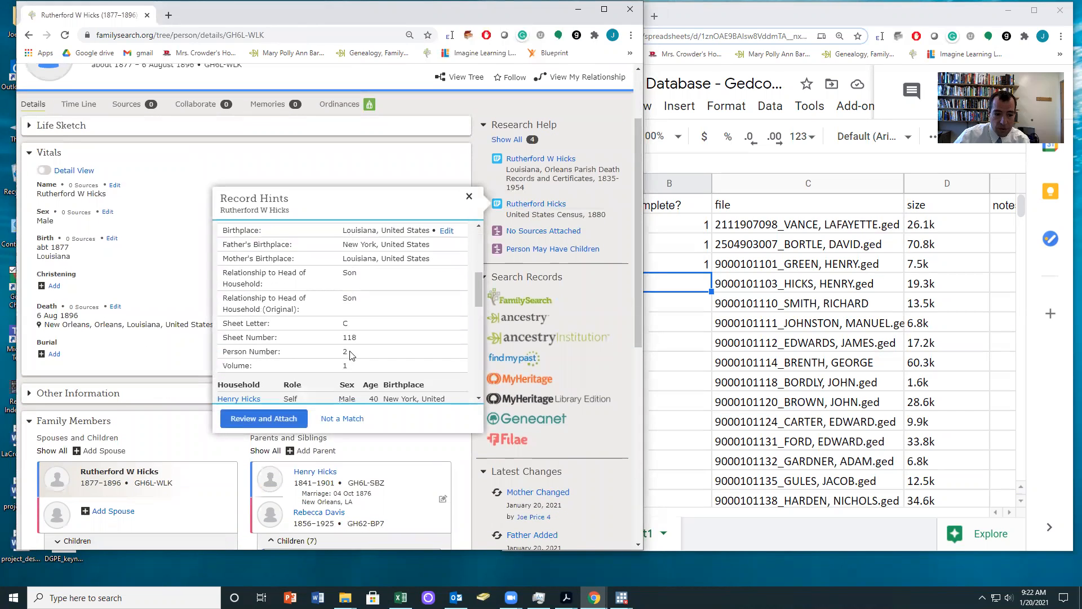
scroll(350, 351, "down", 2)
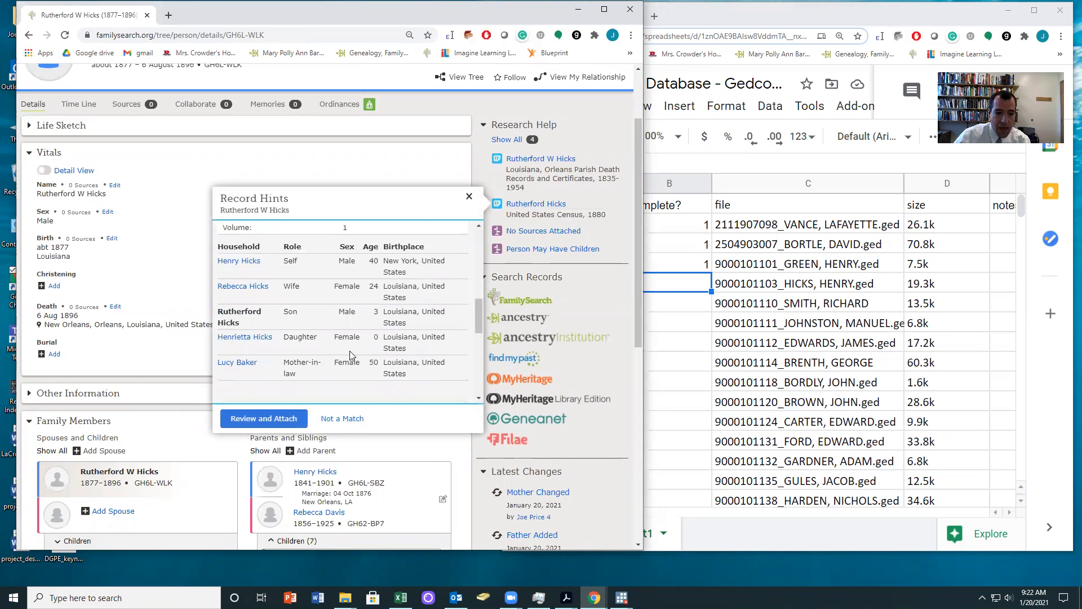
left_click(113, 363)
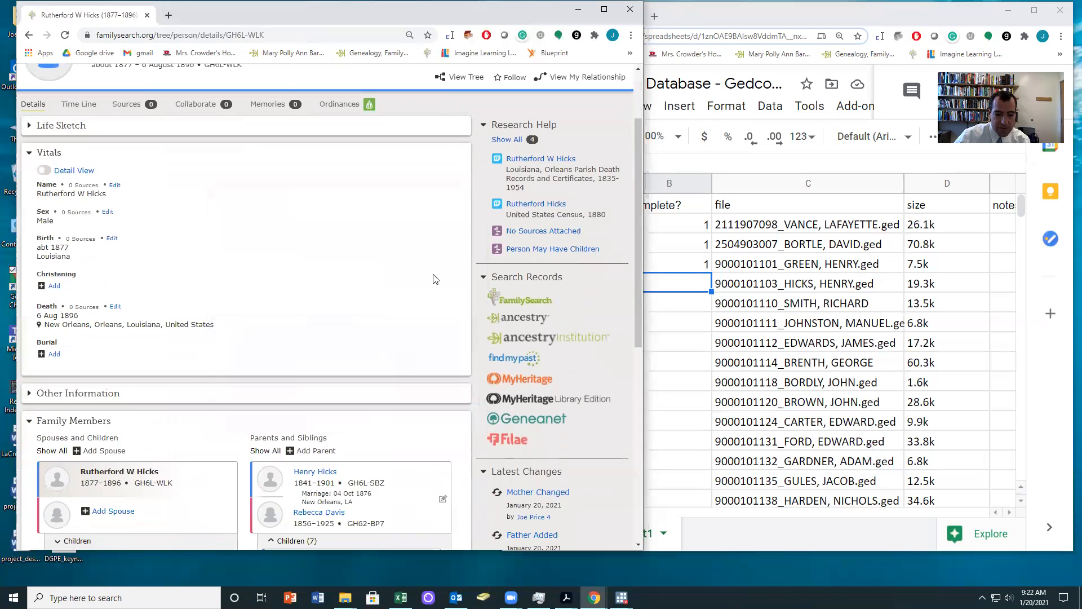
scroll(419, 304, "down", 5)
scroll(387, 403, "down", 2)
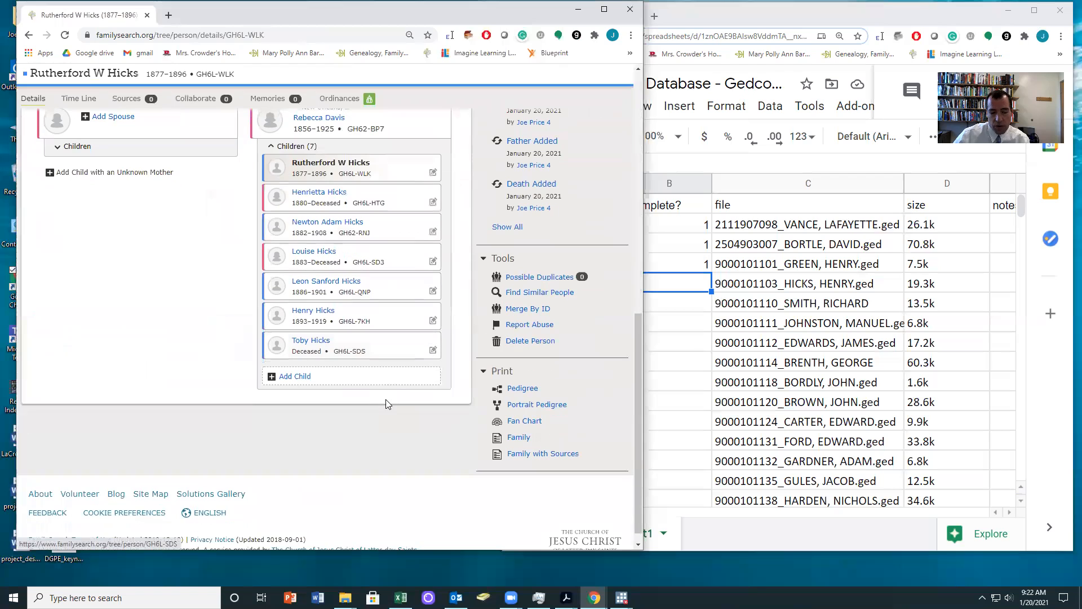
scroll(387, 404, "up", 2)
scroll(173, 147, "up", 7)
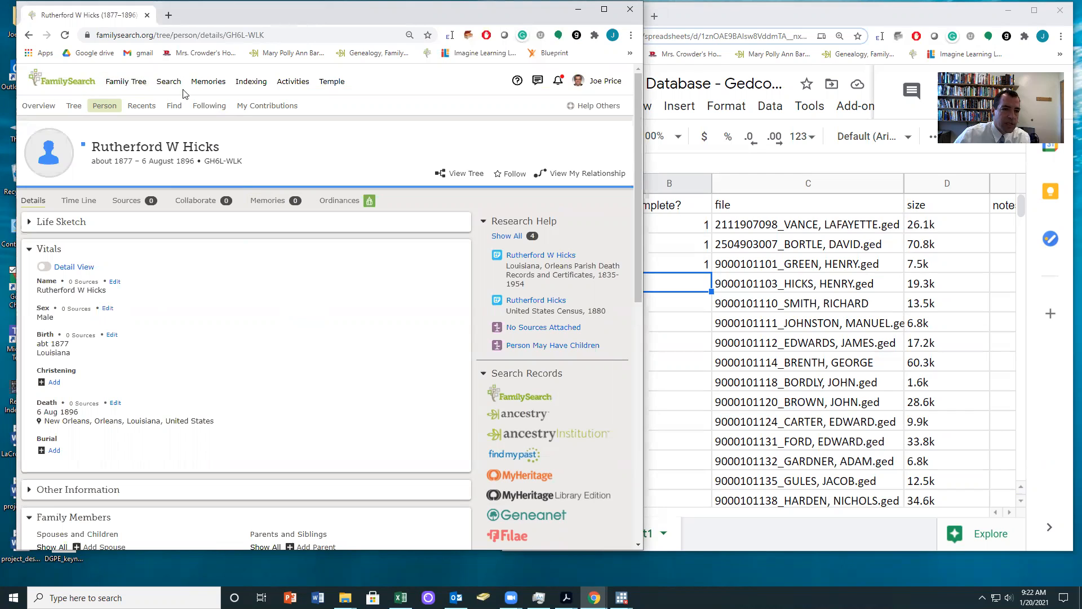
Return to the list of uploaded trees and compare the most recently uploaded 13 KB tree with Family Tree.
left_click(169, 81)
left_click(182, 173)
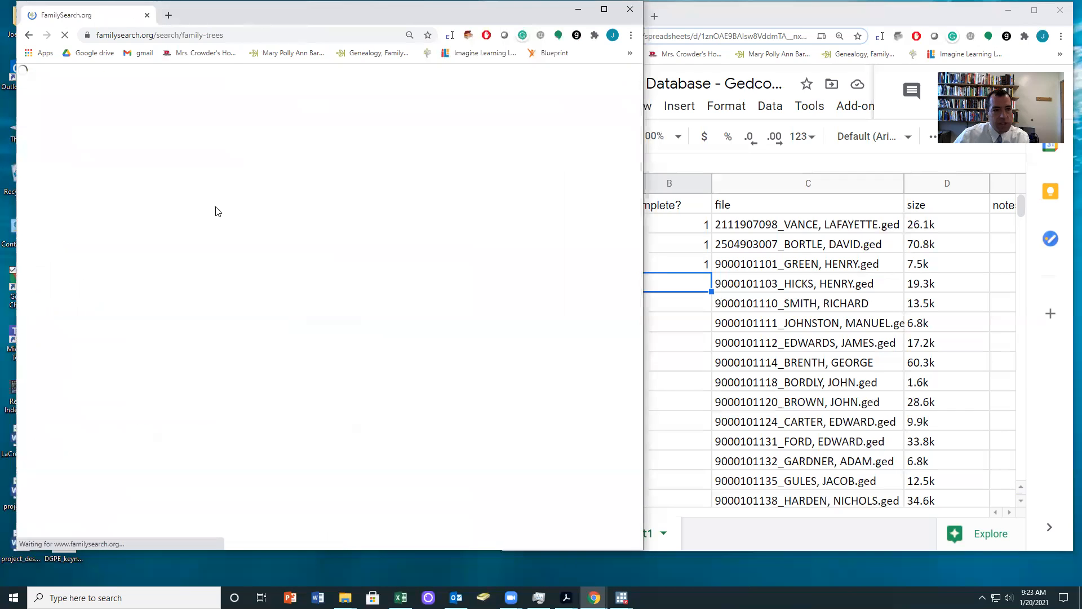
scroll(498, 399, "down", 5)
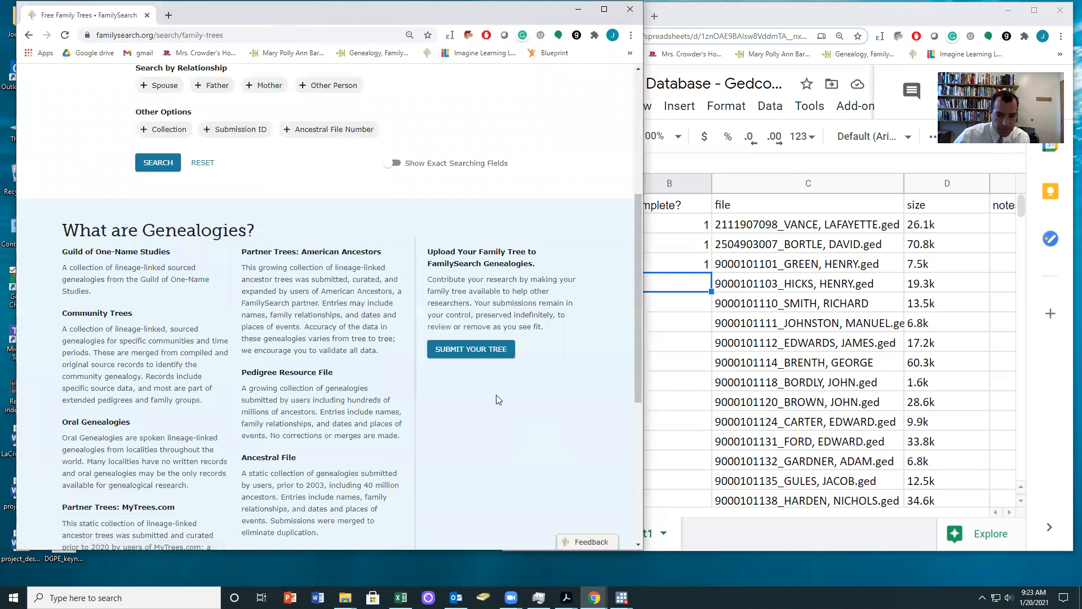
left_click(473, 349)
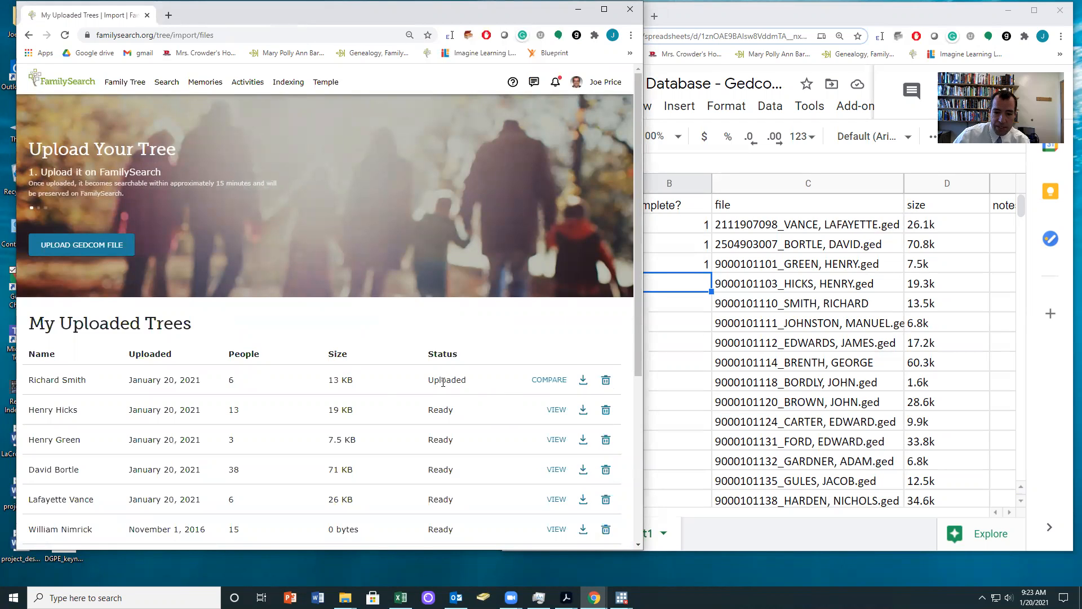
left_click(545, 383)
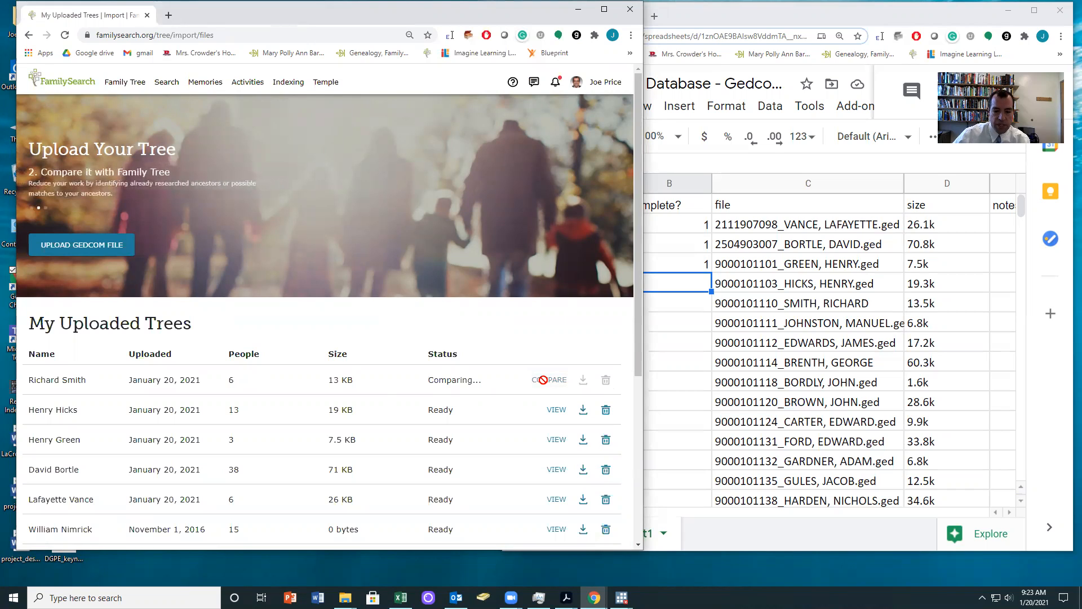
left_click(59, 244)
left_click(232, 248)
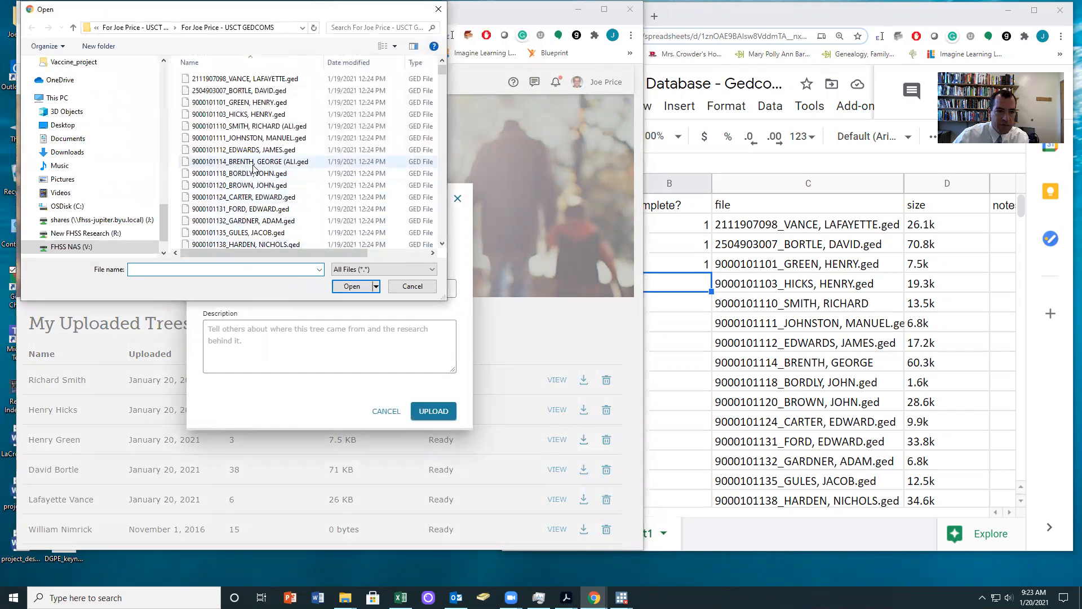
left_click(236, 140)
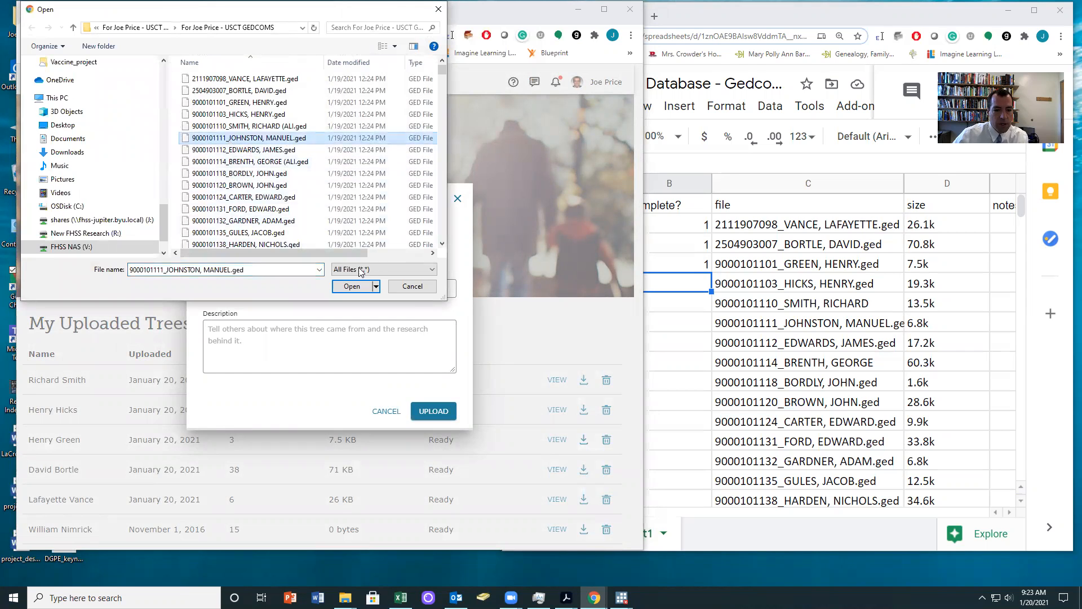
double_click(237, 140)
left_click(249, 289)
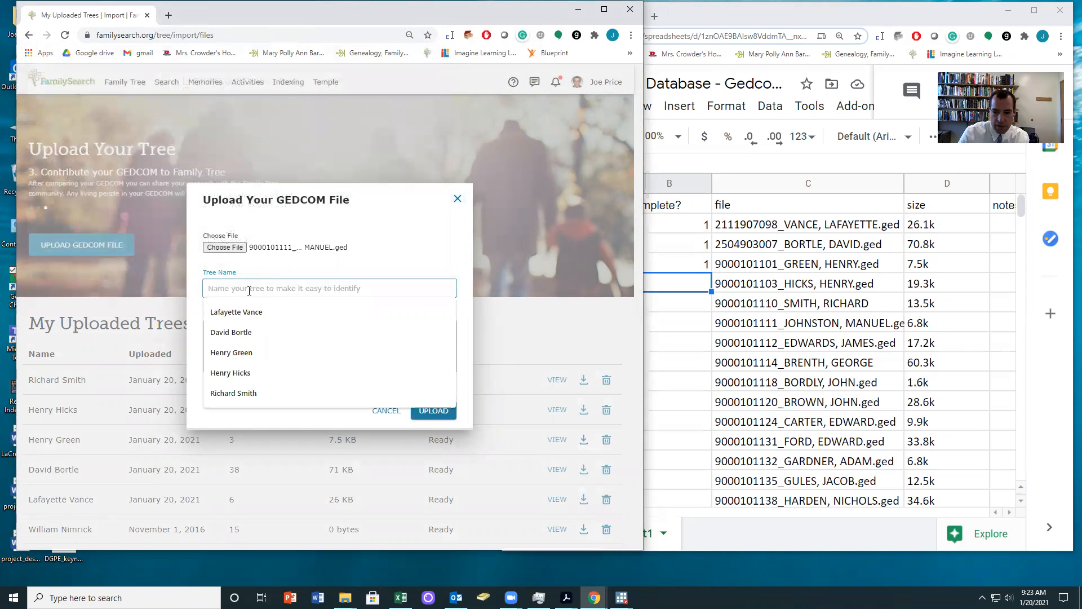
type("Mu")
key("BackSpace")
type("aneul")
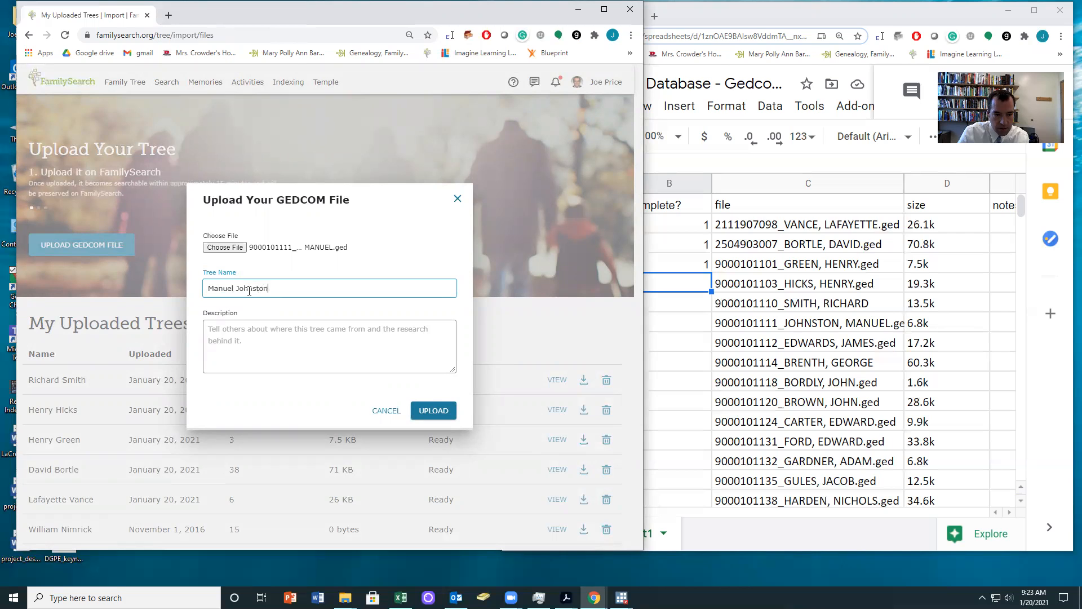
left_click(433, 411)
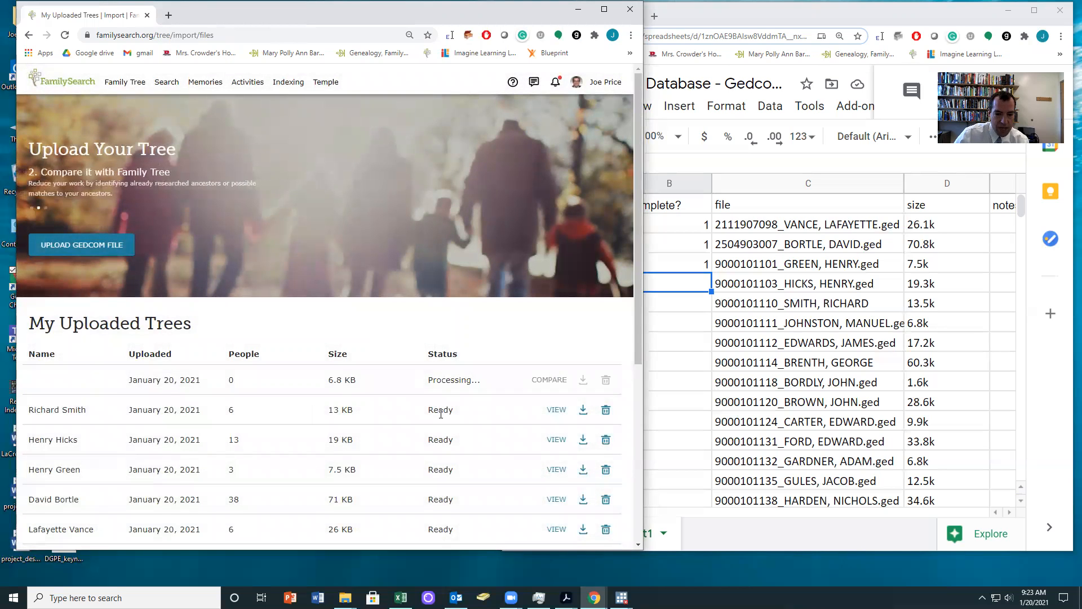
Open the compared 13 KB tree and check its person already in Family Tree against the matched profile's vitals, spouses and parents.
left_click(557, 411)
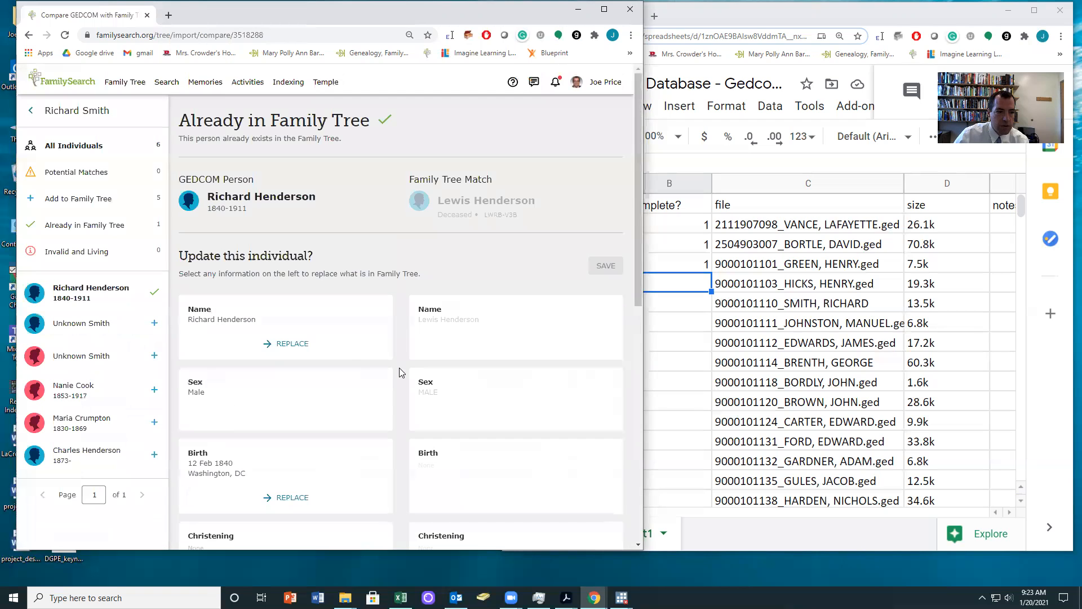
left_click(95, 227)
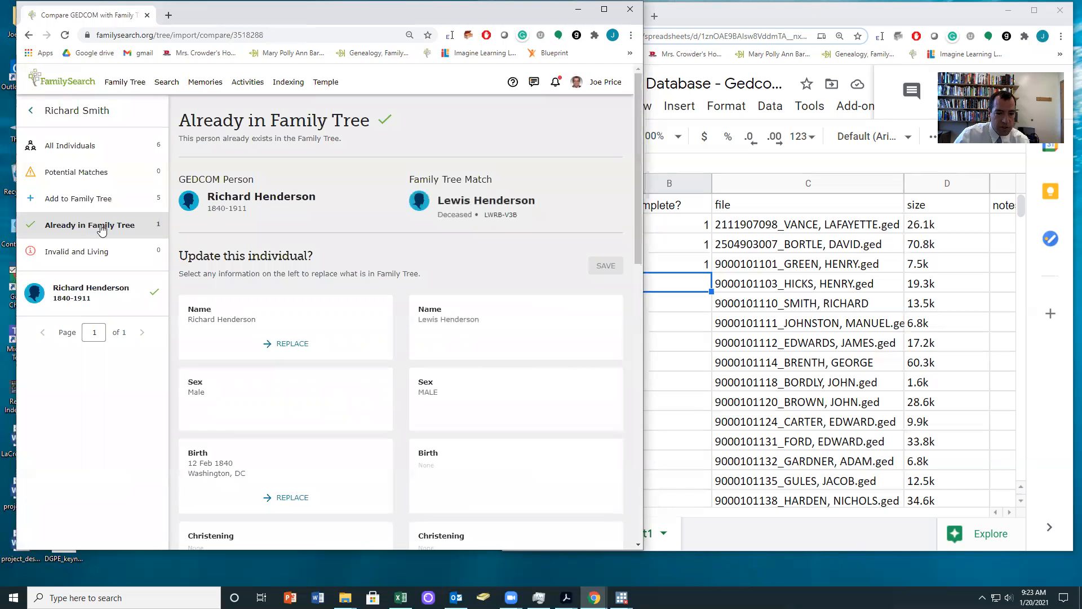
scroll(369, 283, "down", 2)
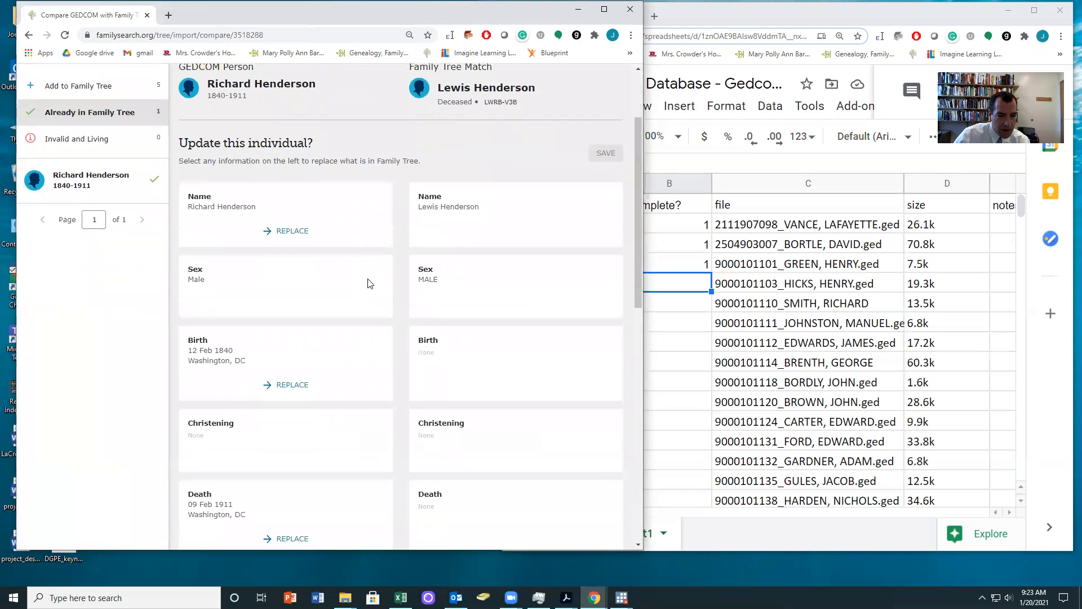
scroll(370, 283, "down", 4)
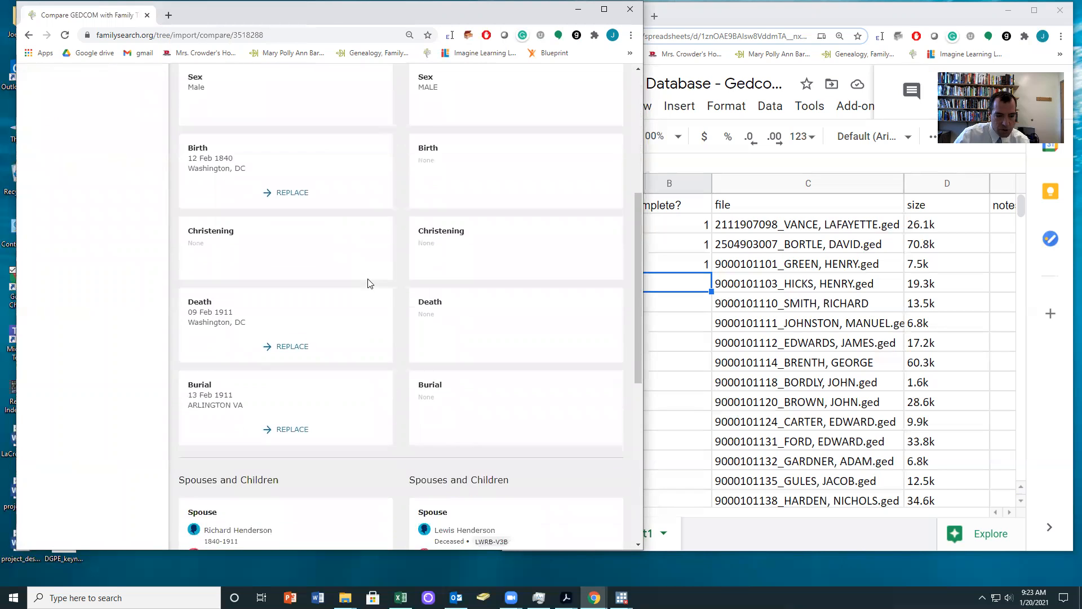
scroll(371, 343, "down", 3)
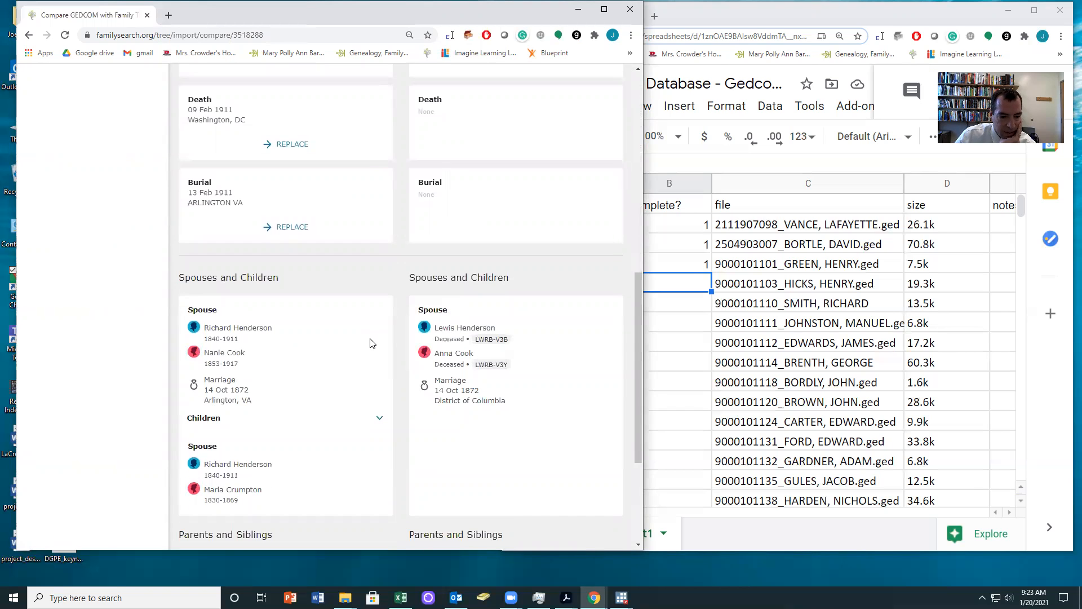
scroll(370, 344, "down", 3)
scroll(371, 343, "up", 10)
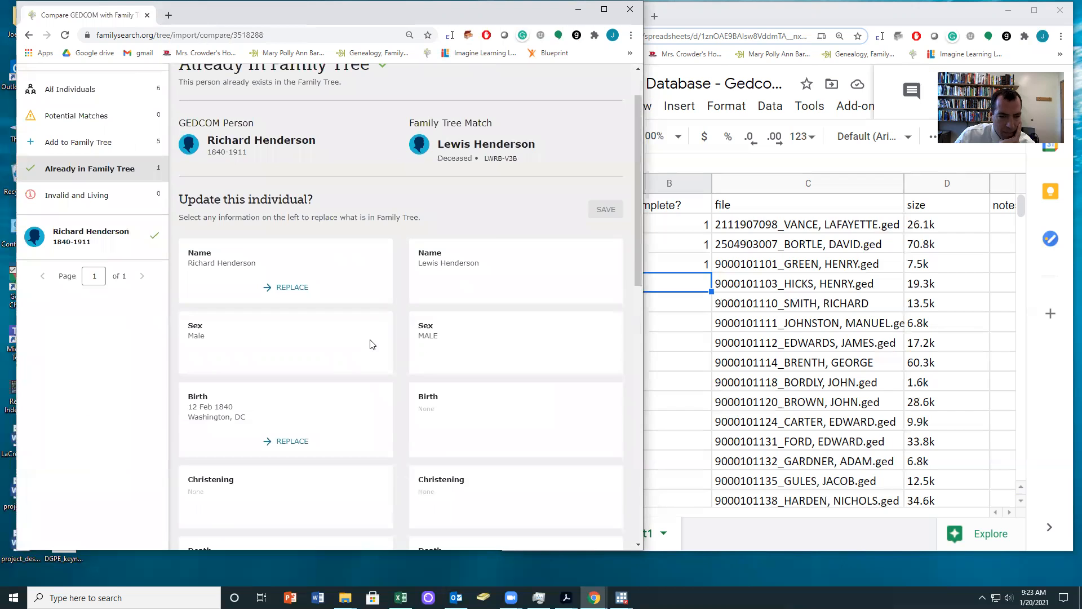
scroll(355, 321, "down", 8)
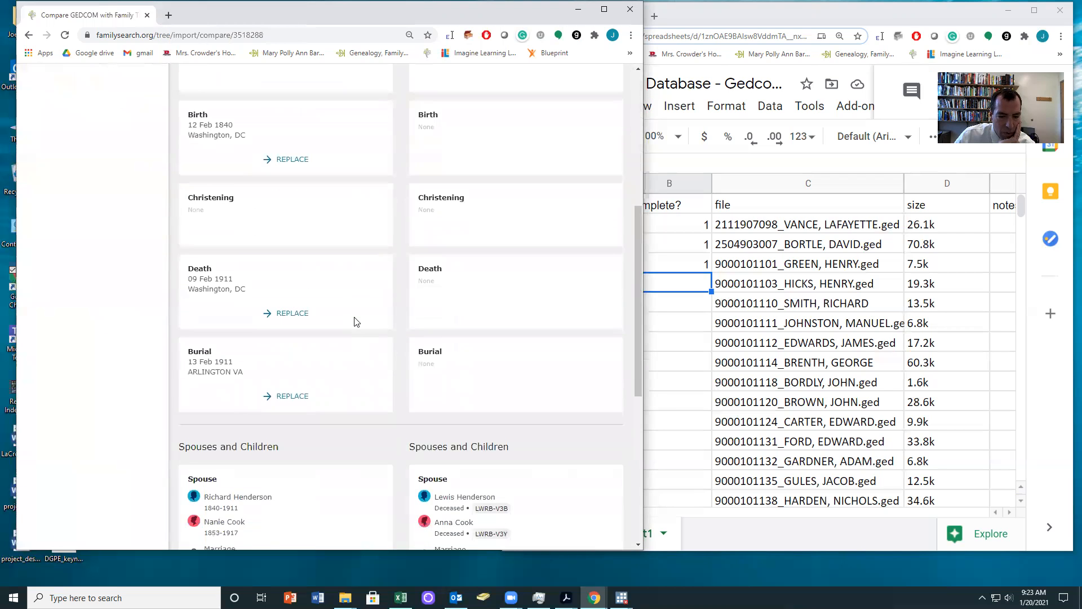
scroll(357, 322, "up", 10)
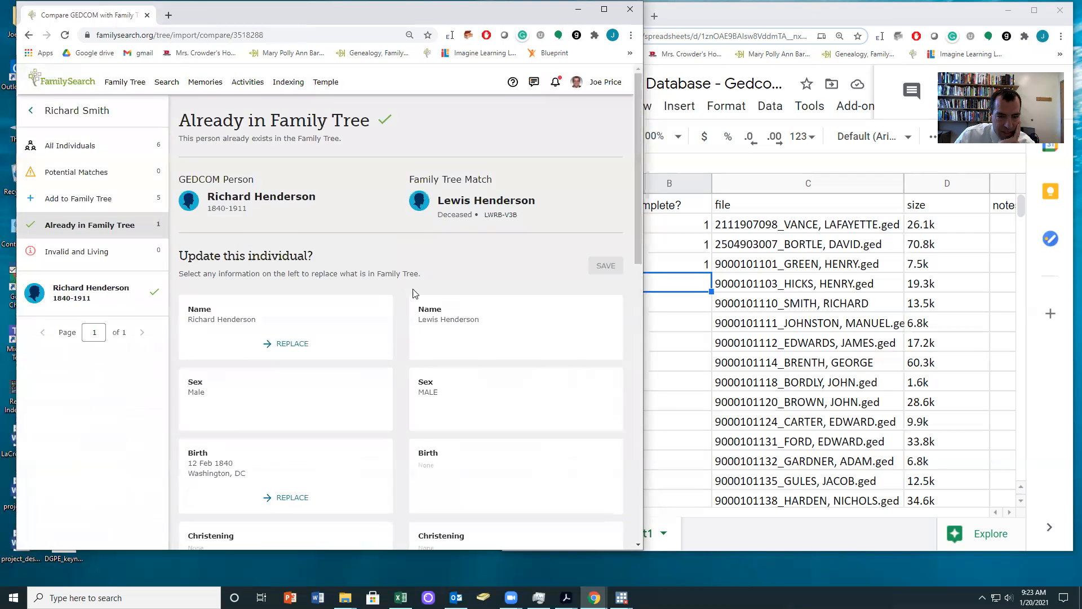
scroll(488, 379, "down", 8)
scroll(496, 429, "up", 5)
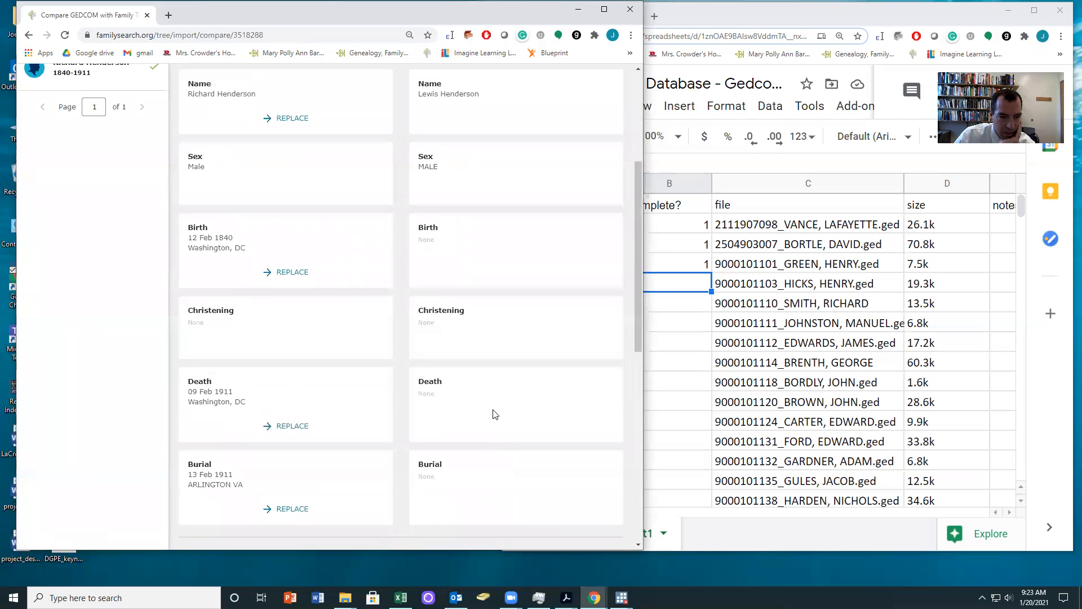
scroll(493, 415, "up", 3)
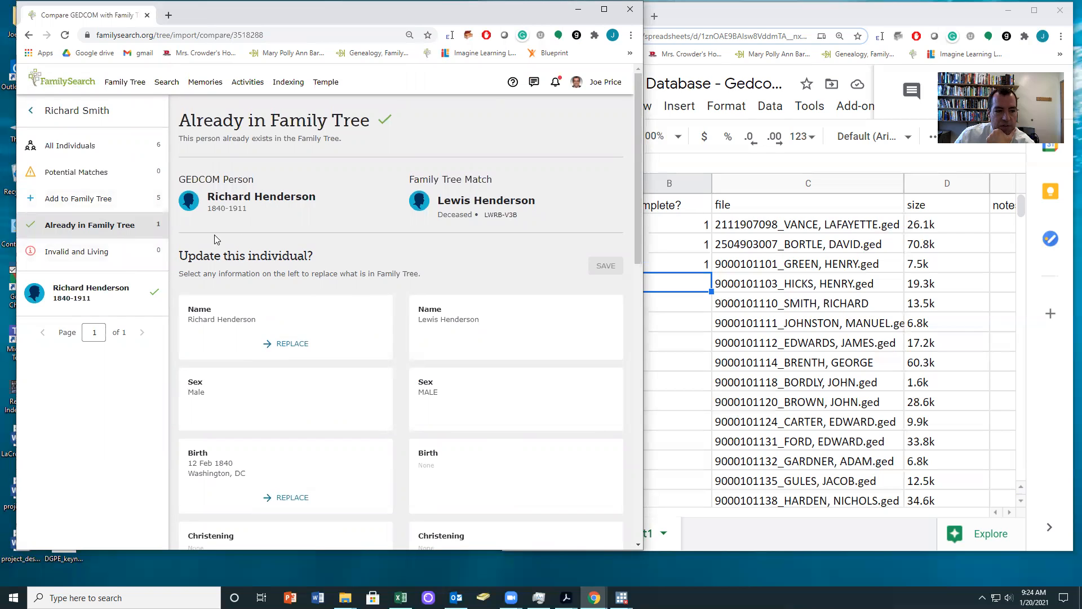
scroll(396, 269, "down", 12)
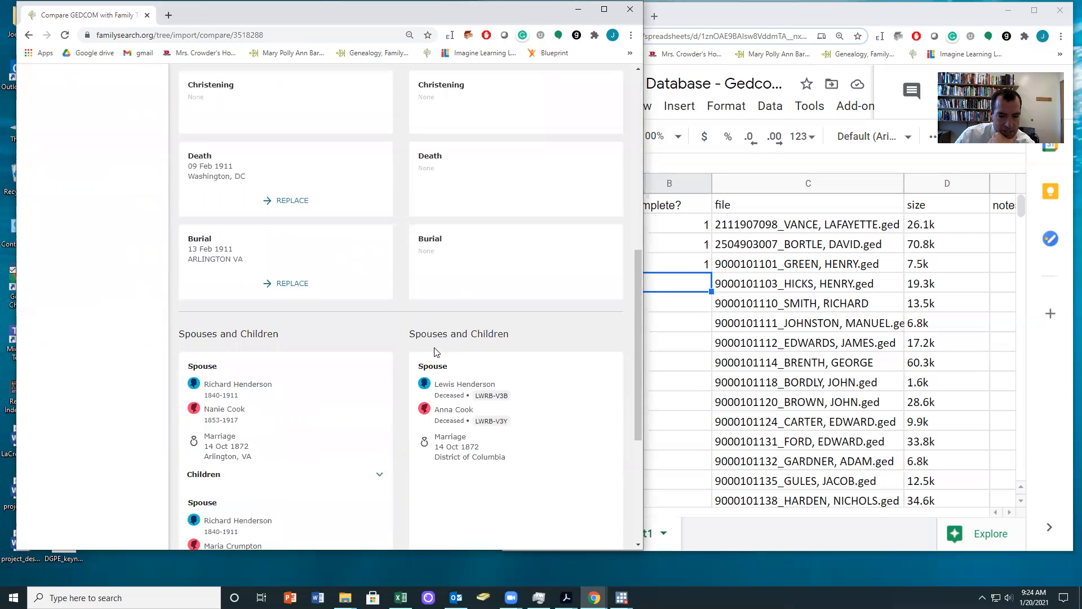
scroll(457, 401, "up", 12)
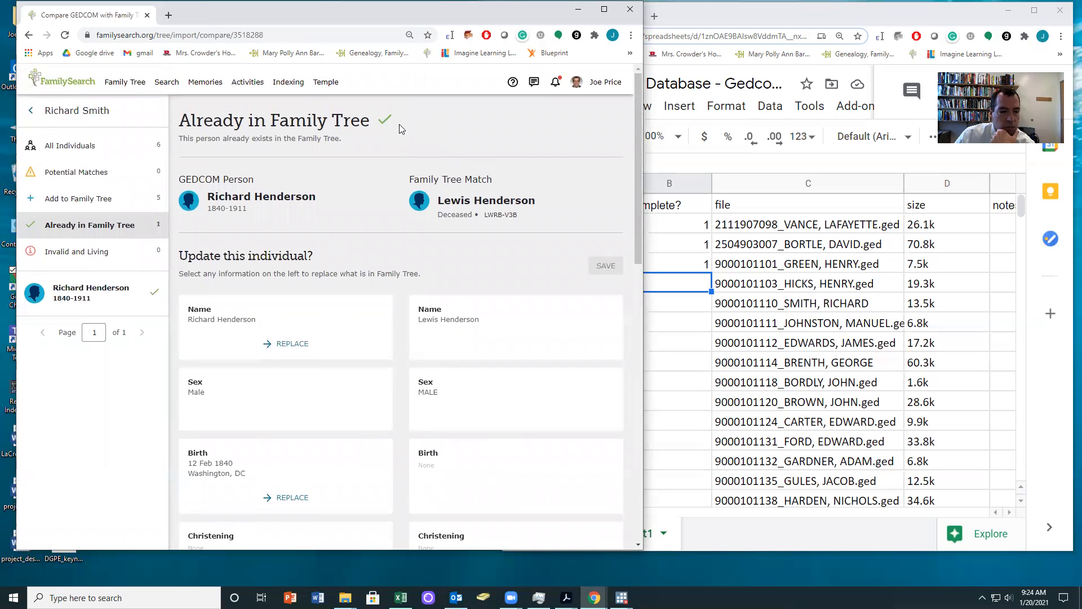
Go back to the uploaded trees, compare the new 6.8 KB tree with Family Tree, and open its results.
left_click(31, 110)
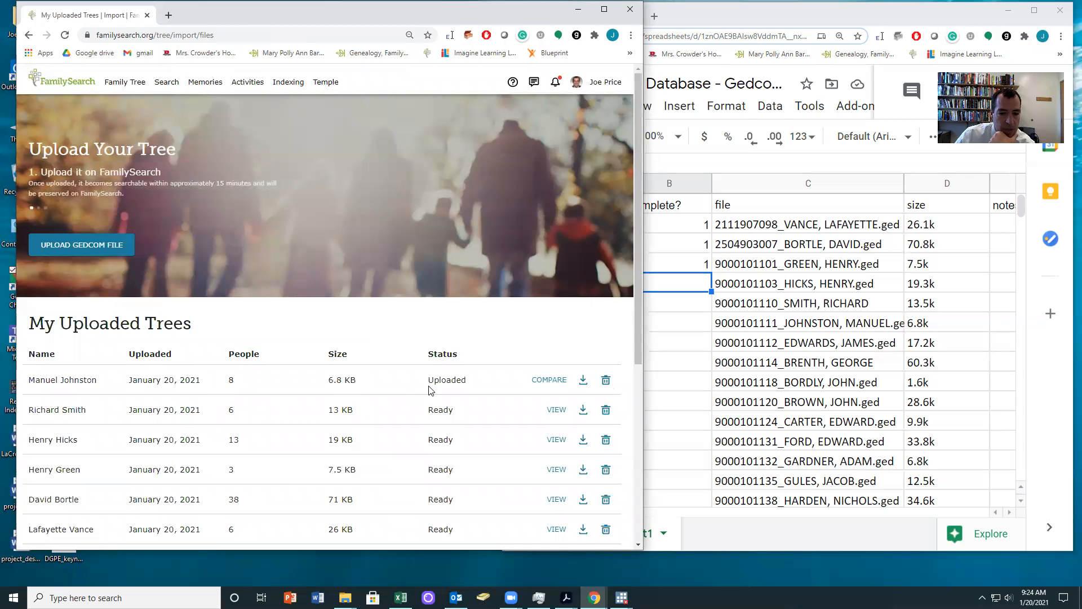
left_click(533, 385)
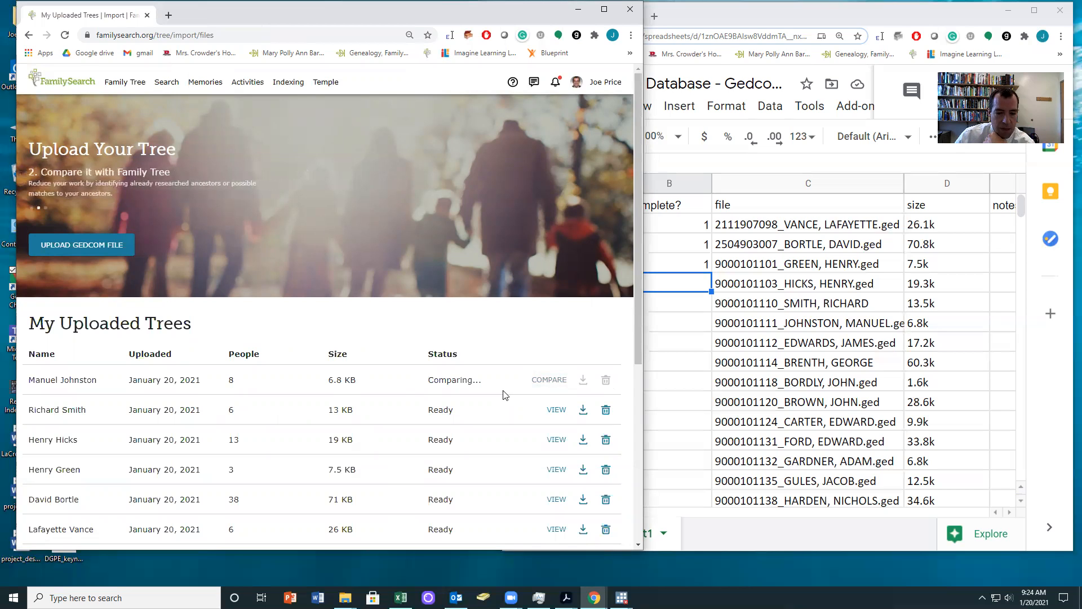
left_click(76, 254)
left_click(459, 201)
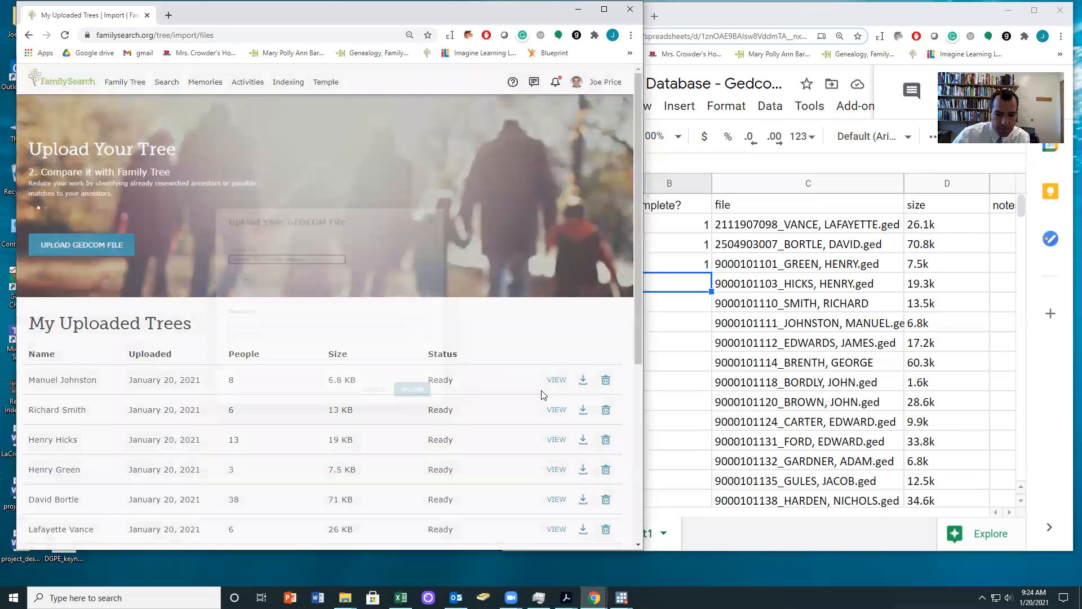
left_click(556, 383)
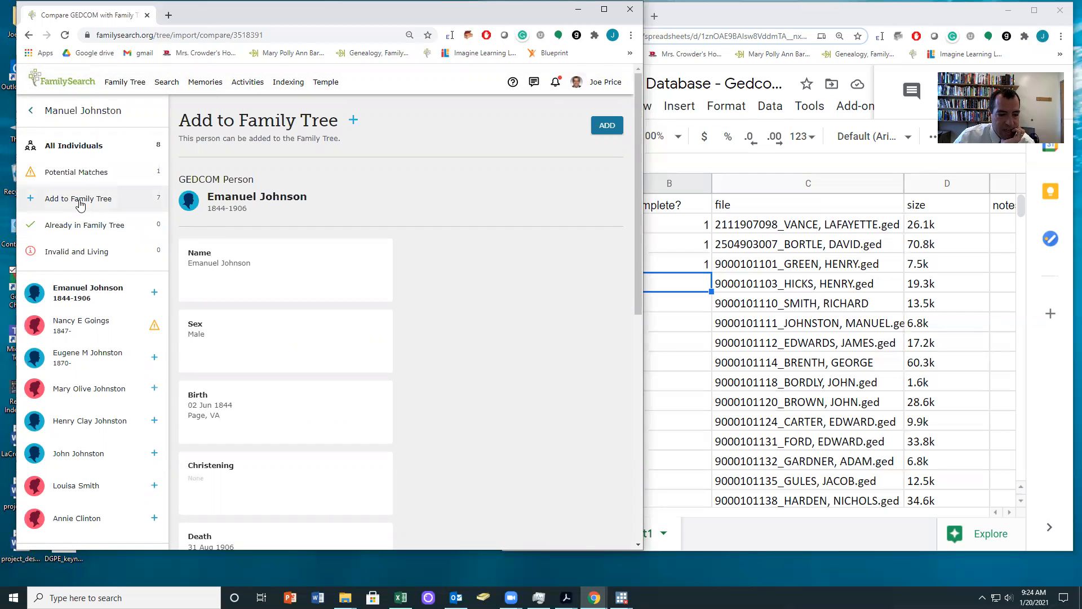
Examine the tree's potential match, comparing both people's birth details, spouses, parents and siblings.
left_click(80, 174)
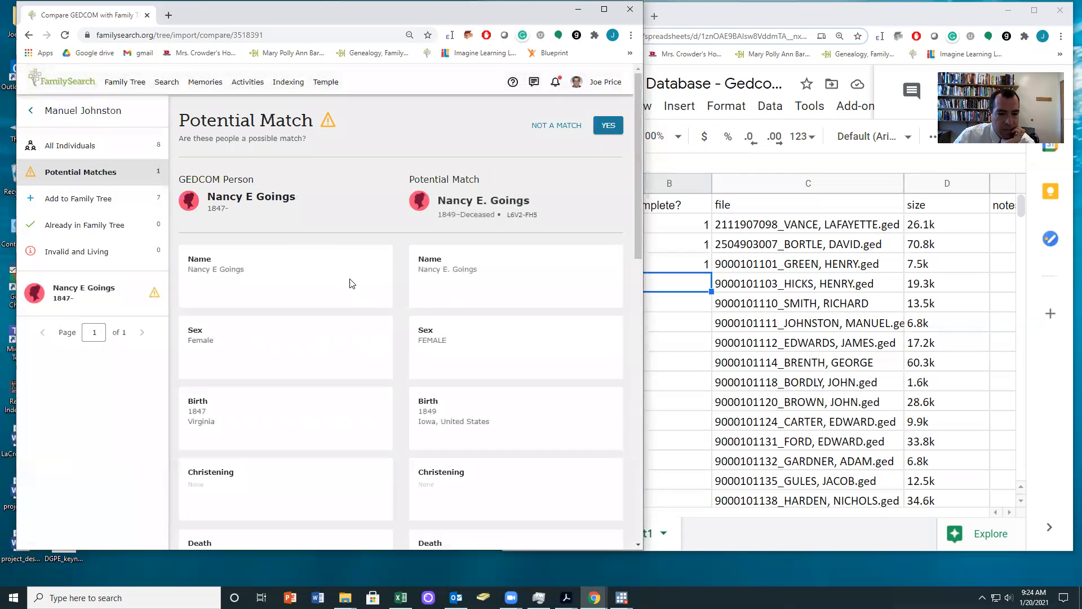
scroll(344, 315, "down", 2)
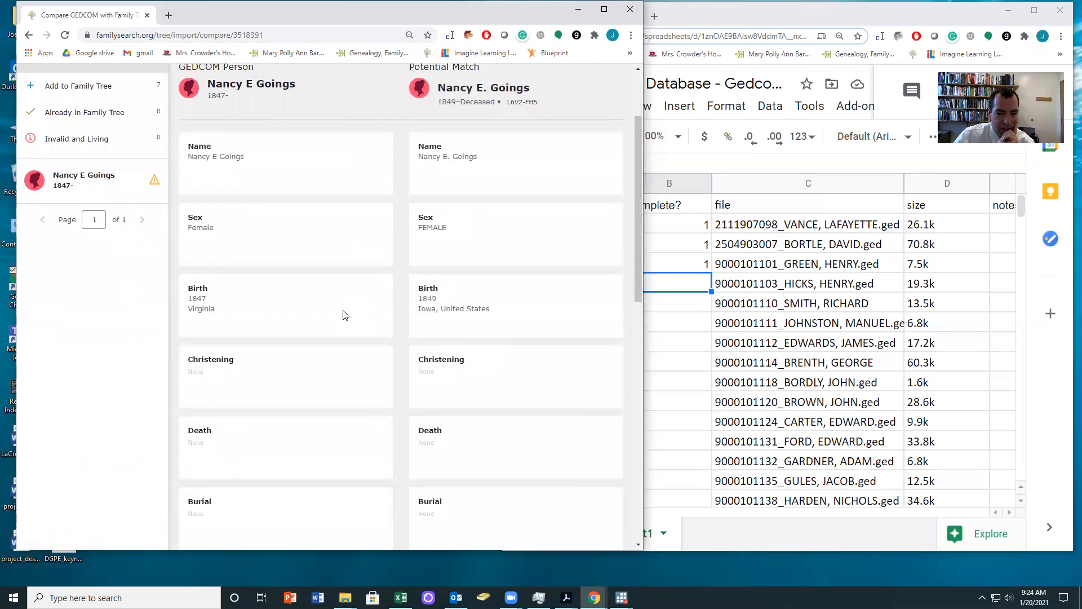
scroll(345, 314, "down", 9)
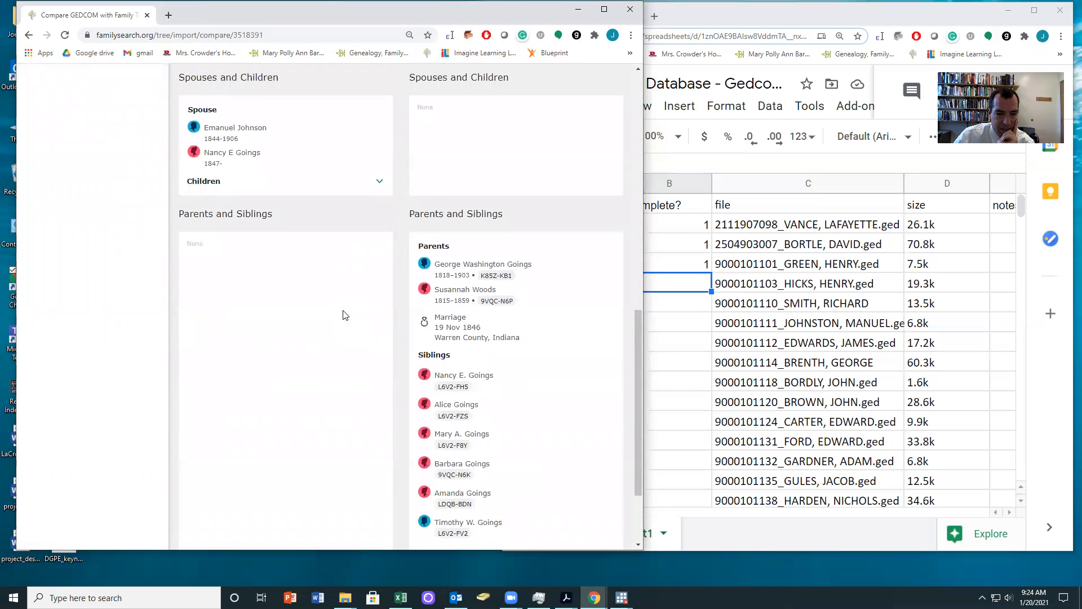
scroll(344, 315, "down", 3)
scroll(350, 310, "up", 10)
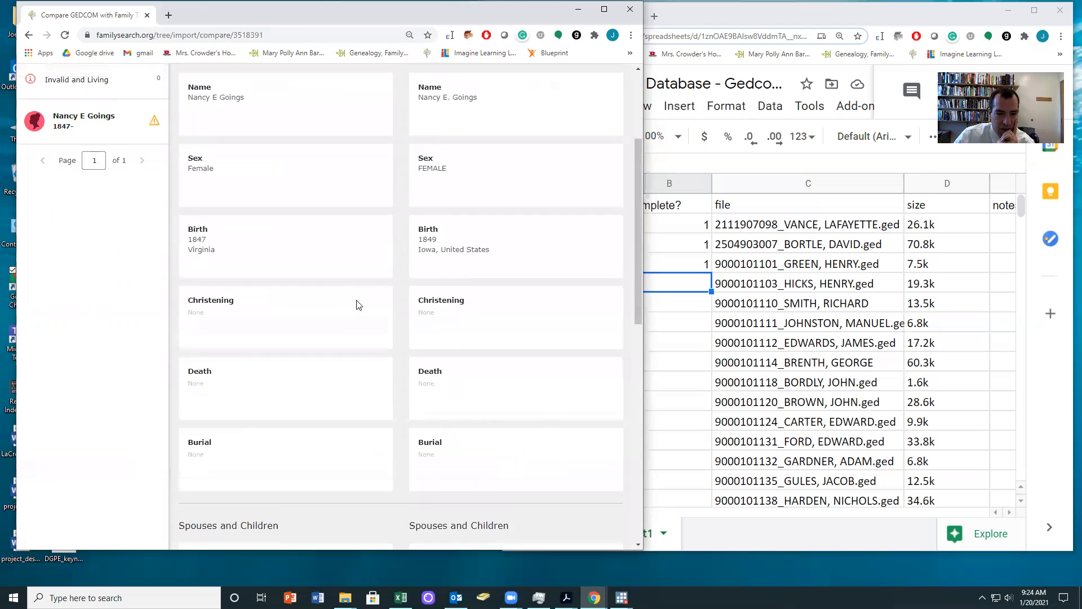
scroll(449, 263, "up", 3)
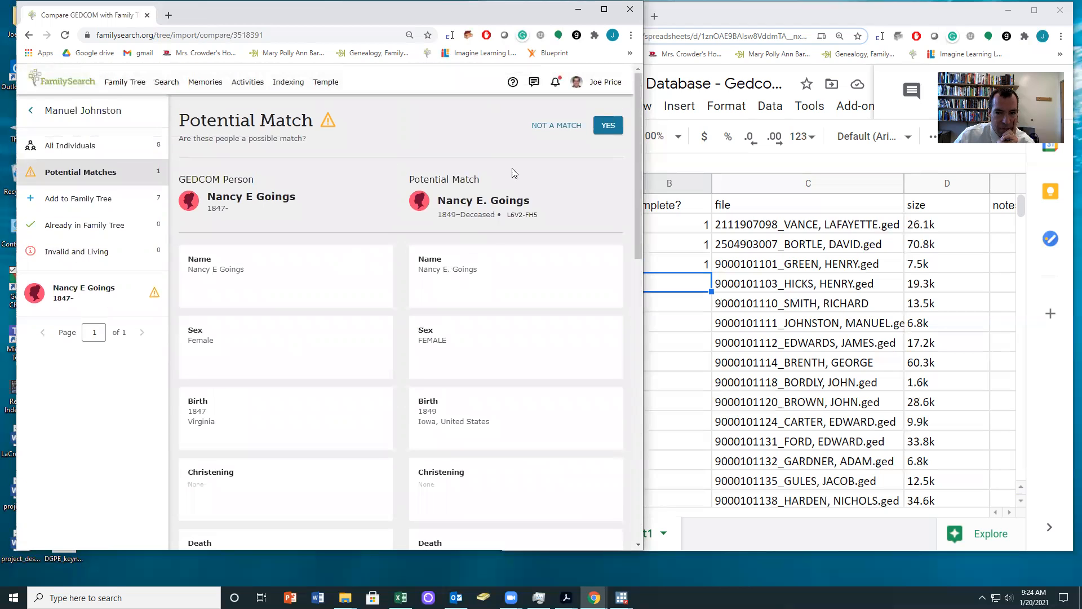
Reject the potential match as not the same person and list the people who can be added to Family Tree.
left_click(551, 127)
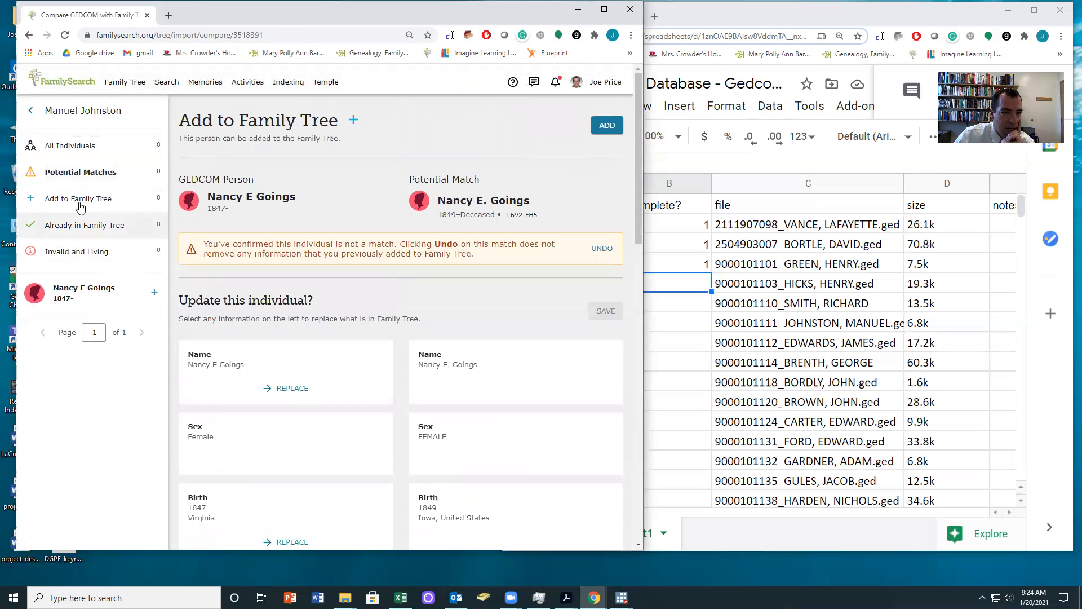
left_click(67, 202)
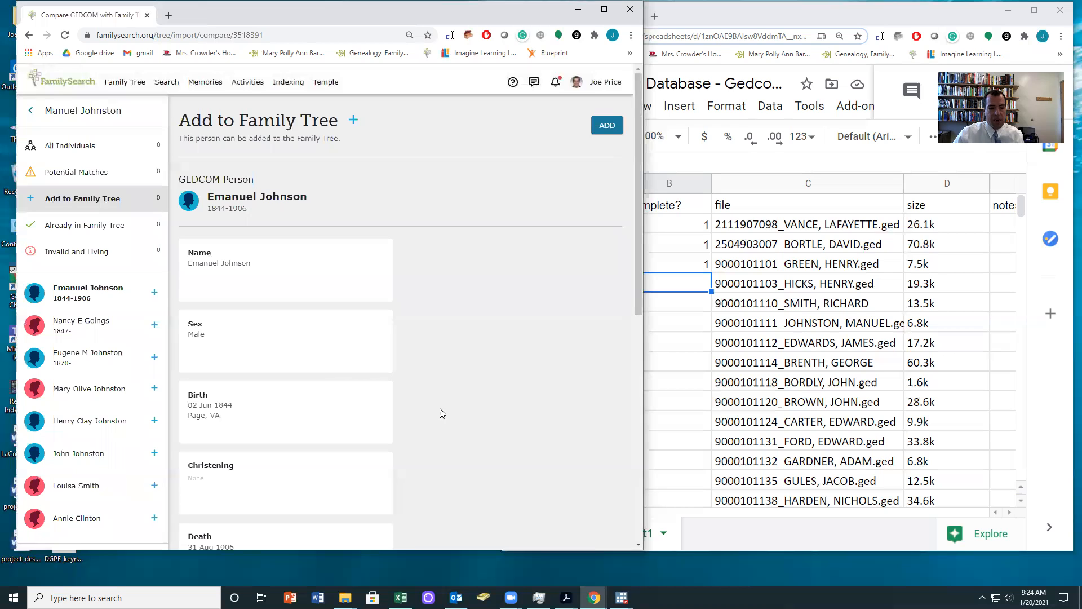
Return to the uploaded trees, open the 7.5 KB tree's comparison, and check the vitals of its first person already in Family Tree.
left_click(31, 110)
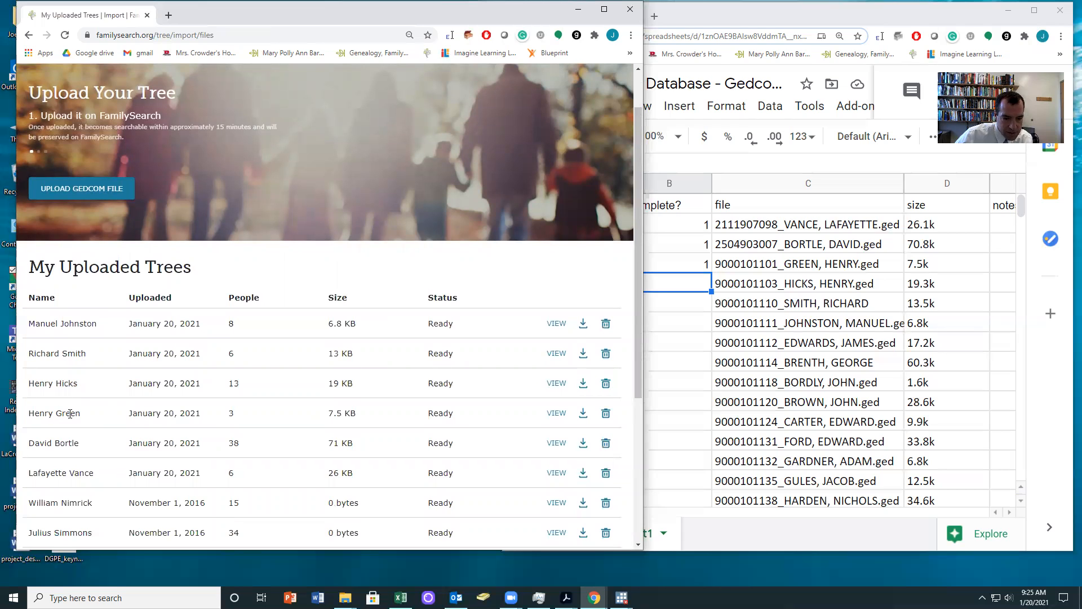
left_click(556, 414)
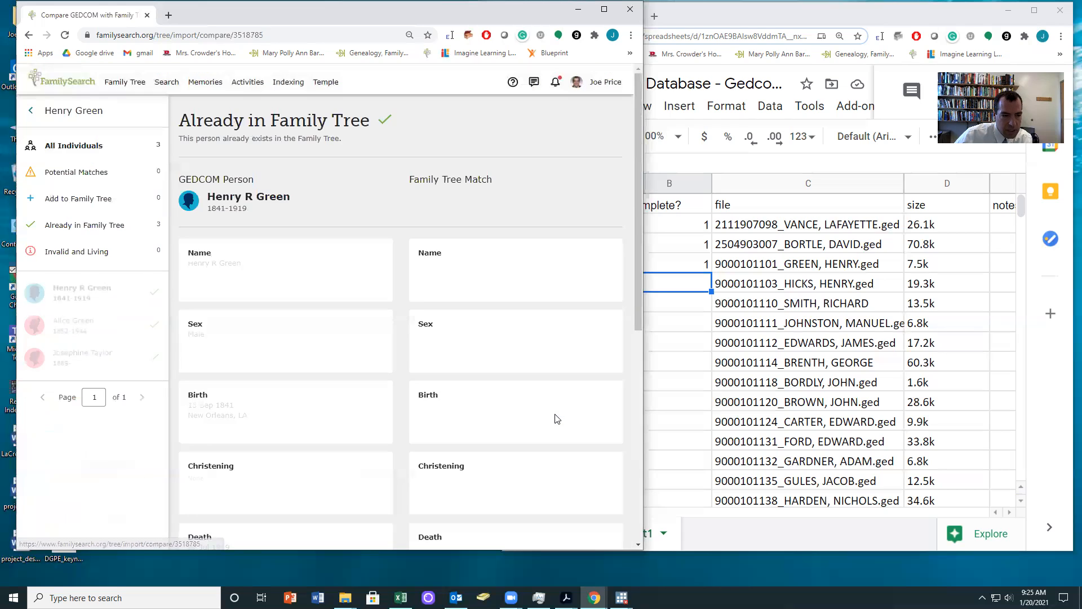
left_click(86, 227)
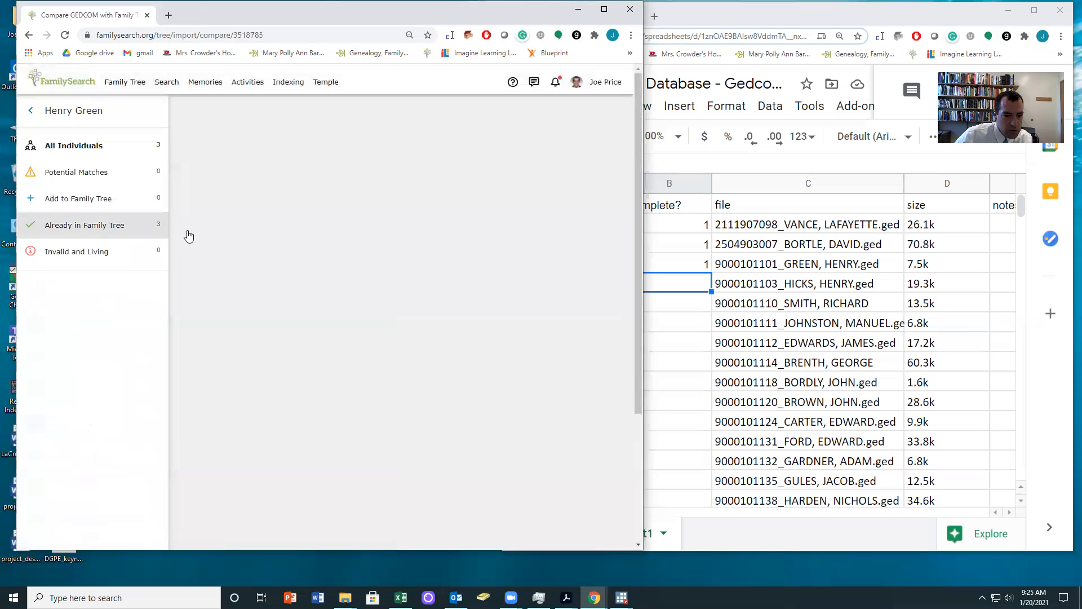
scroll(341, 285, "down", 2)
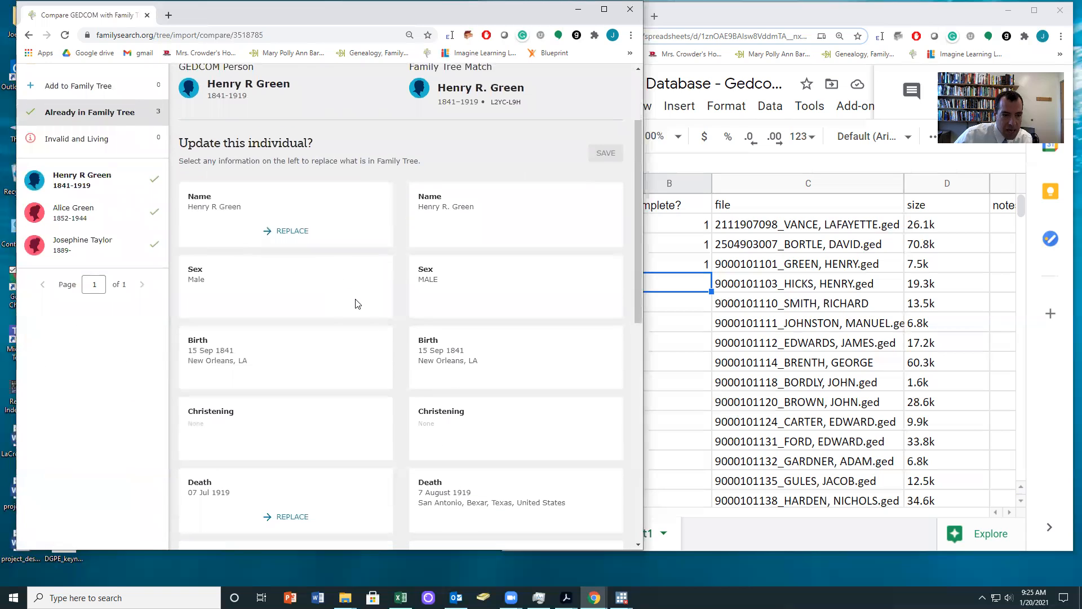
scroll(354, 338, "down", 2)
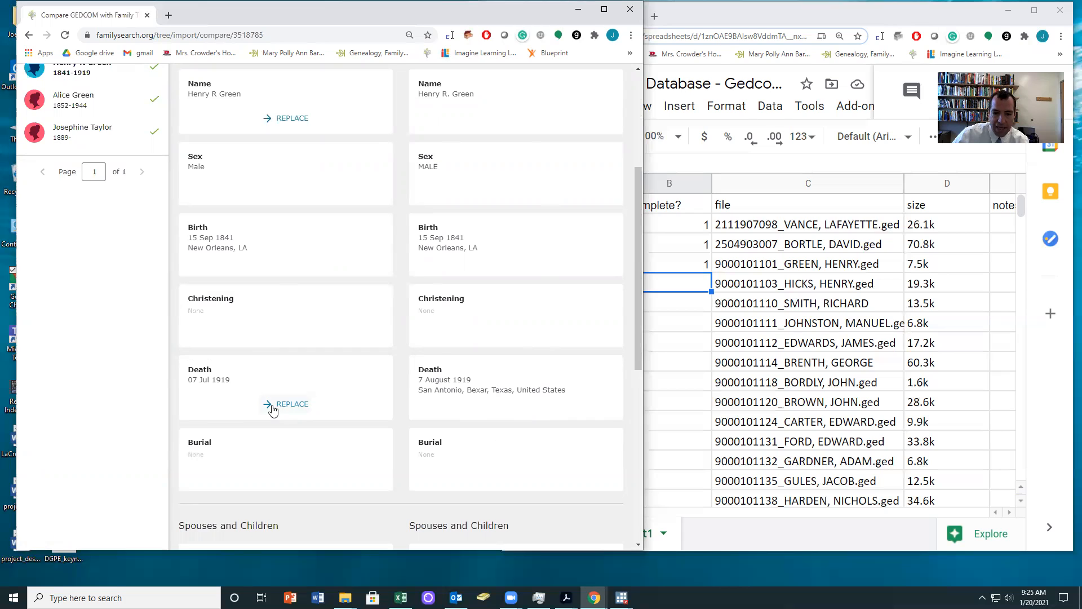
Replace the matched person's name in Family Tree with the GEDCOM version and save the update with the reason left blank.
scroll(499, 309, "up", 1)
scroll(499, 309, "up", 2)
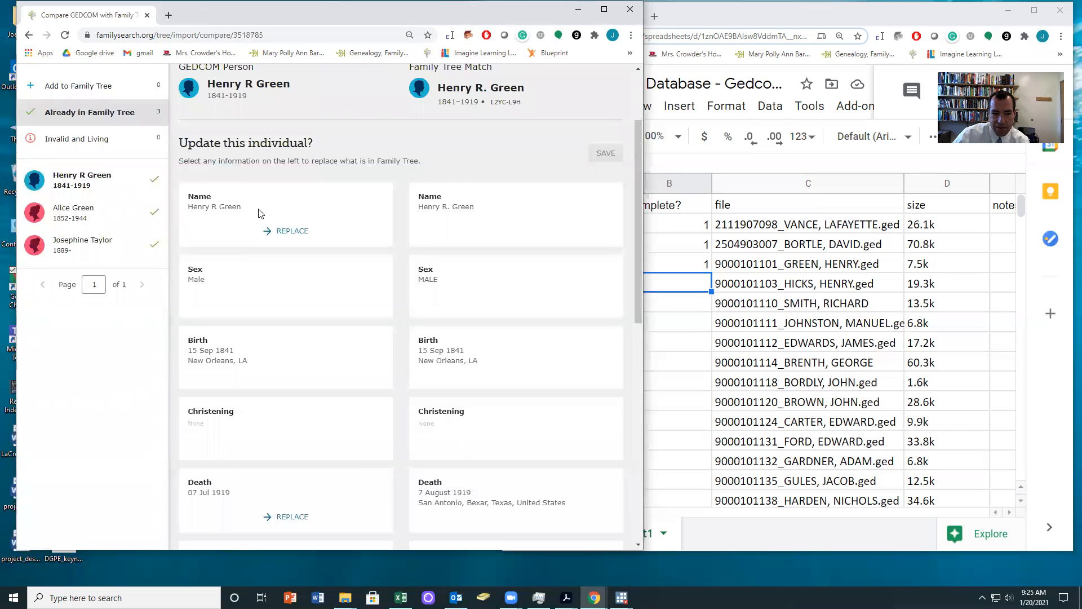
left_click(275, 231)
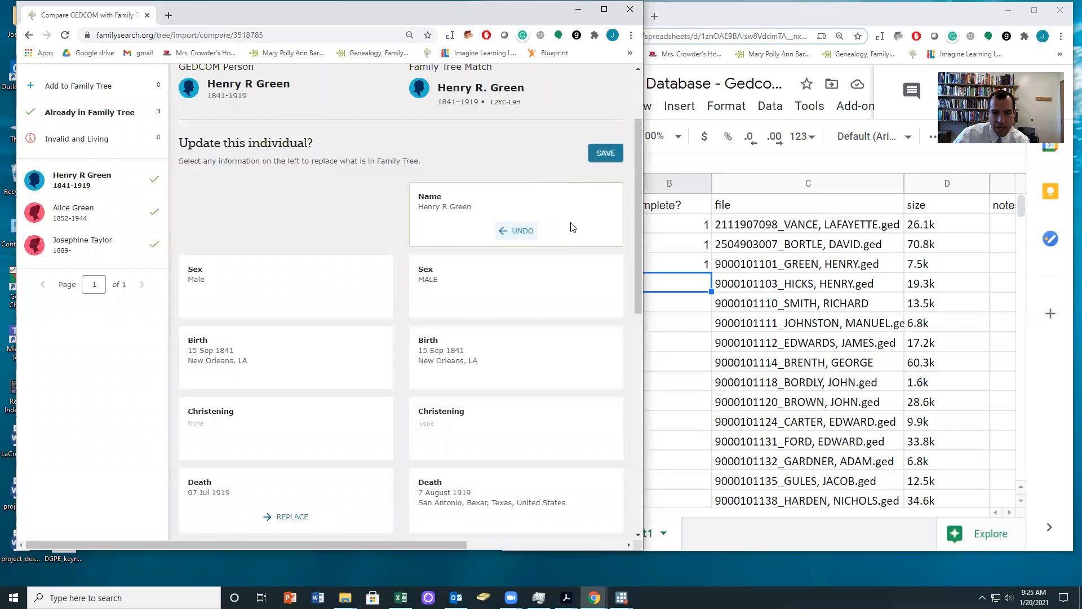
left_click(606, 153)
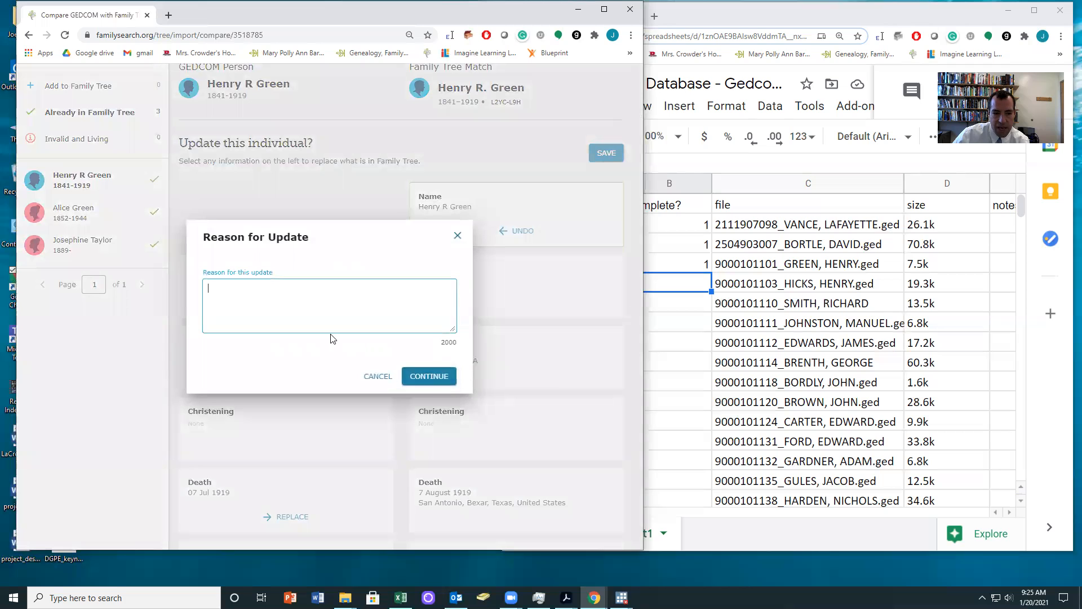
left_click(431, 378)
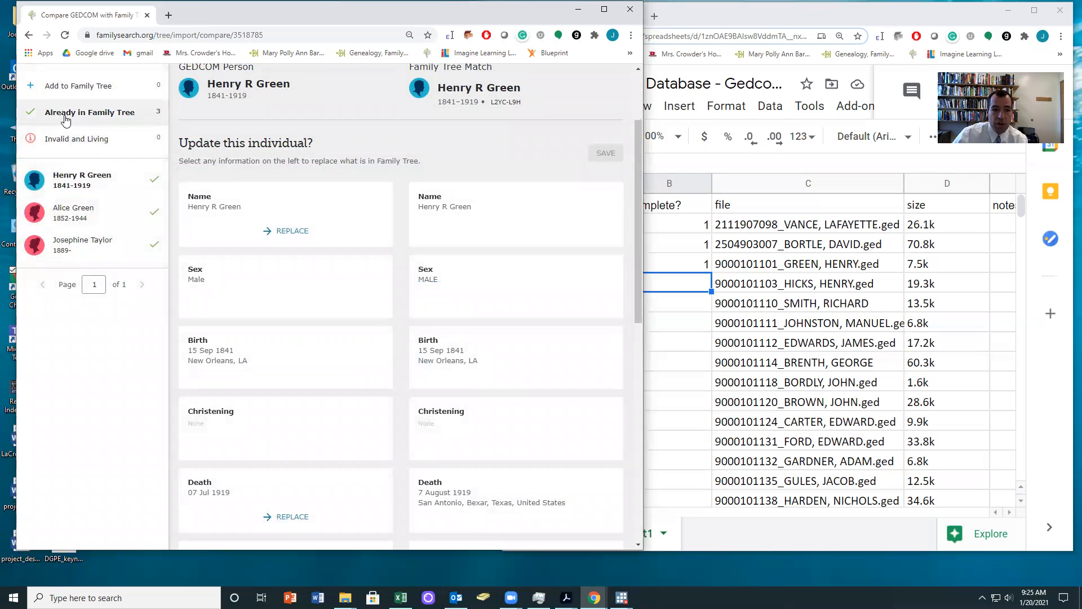
Compare the matched person's spouses and parents with the GEDCOM data, and switch to the Union Army Database spreadsheet in Google Sheets.
scroll(335, 291, "down", 6)
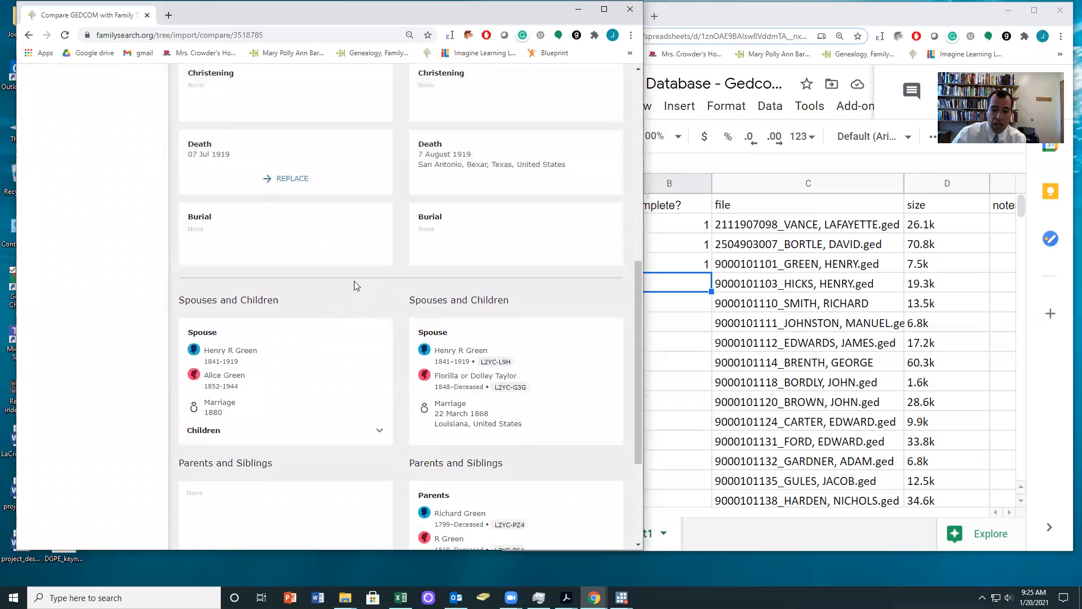
scroll(370, 294, "up", 7)
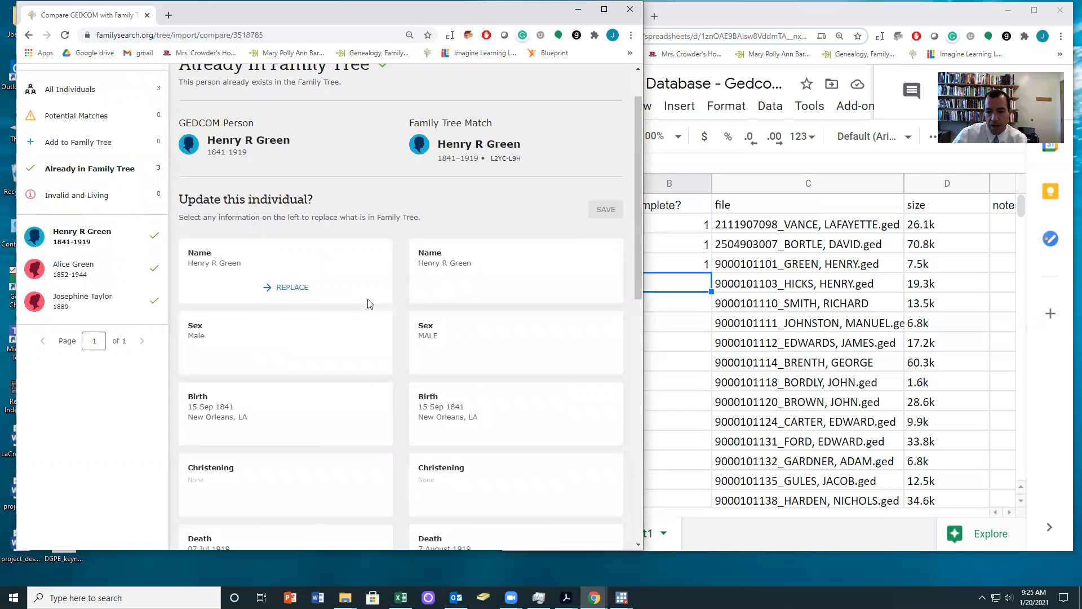
left_click(705, 299)
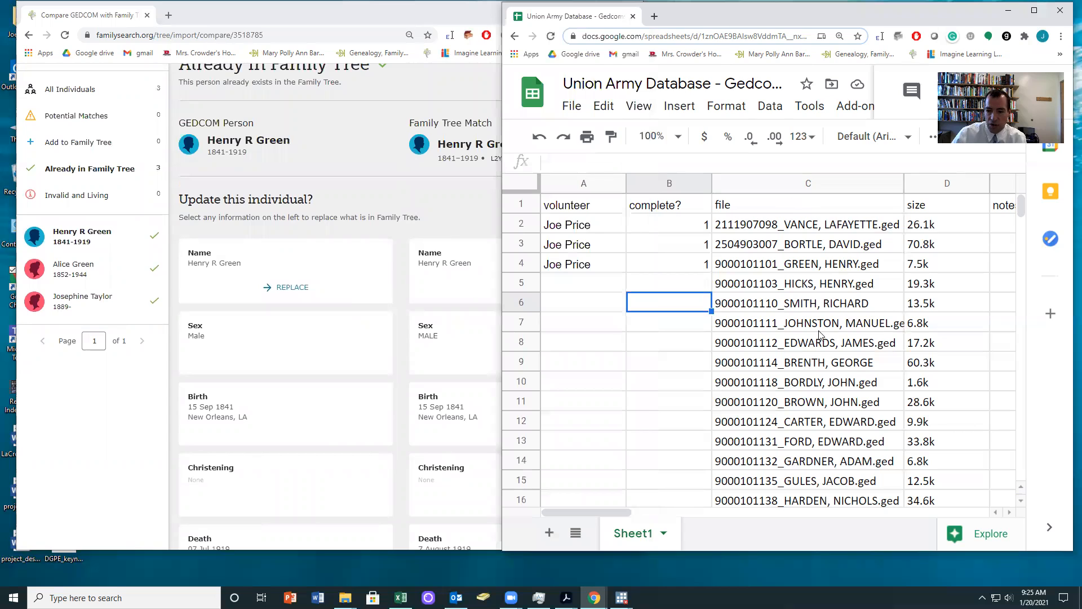